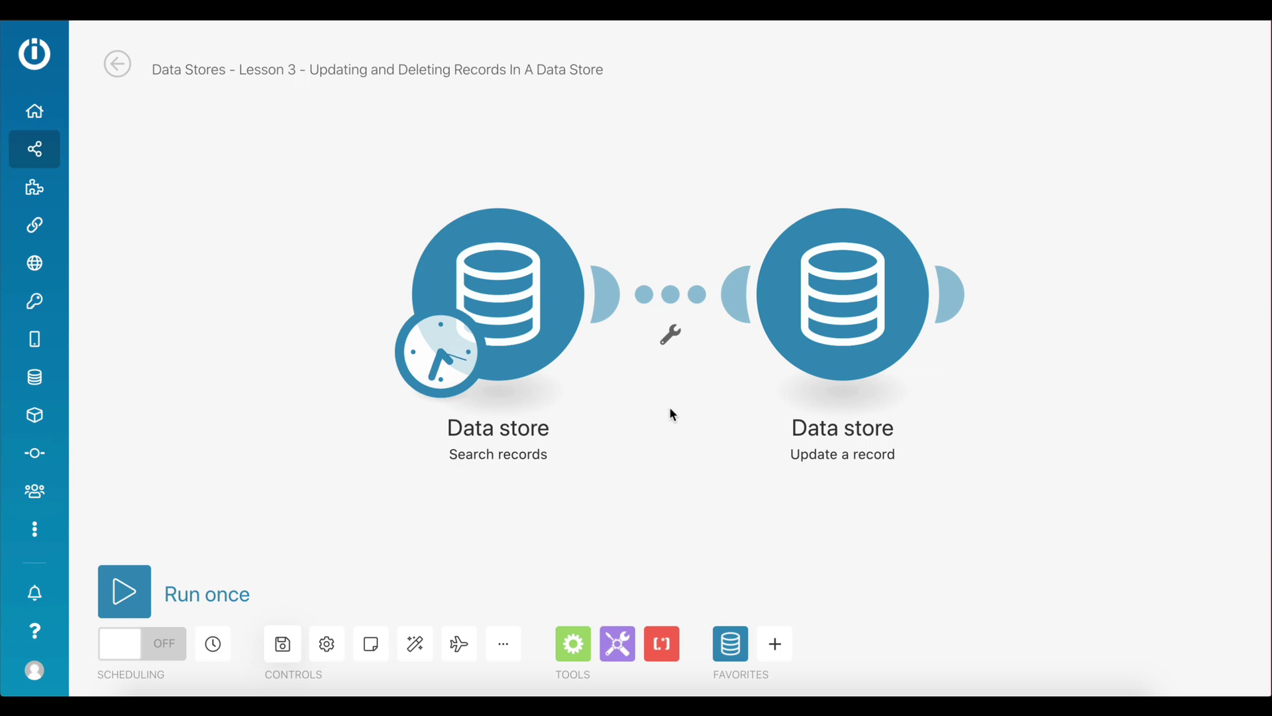
Keep Tutorial as the data store in the Search records module
click(519, 312)
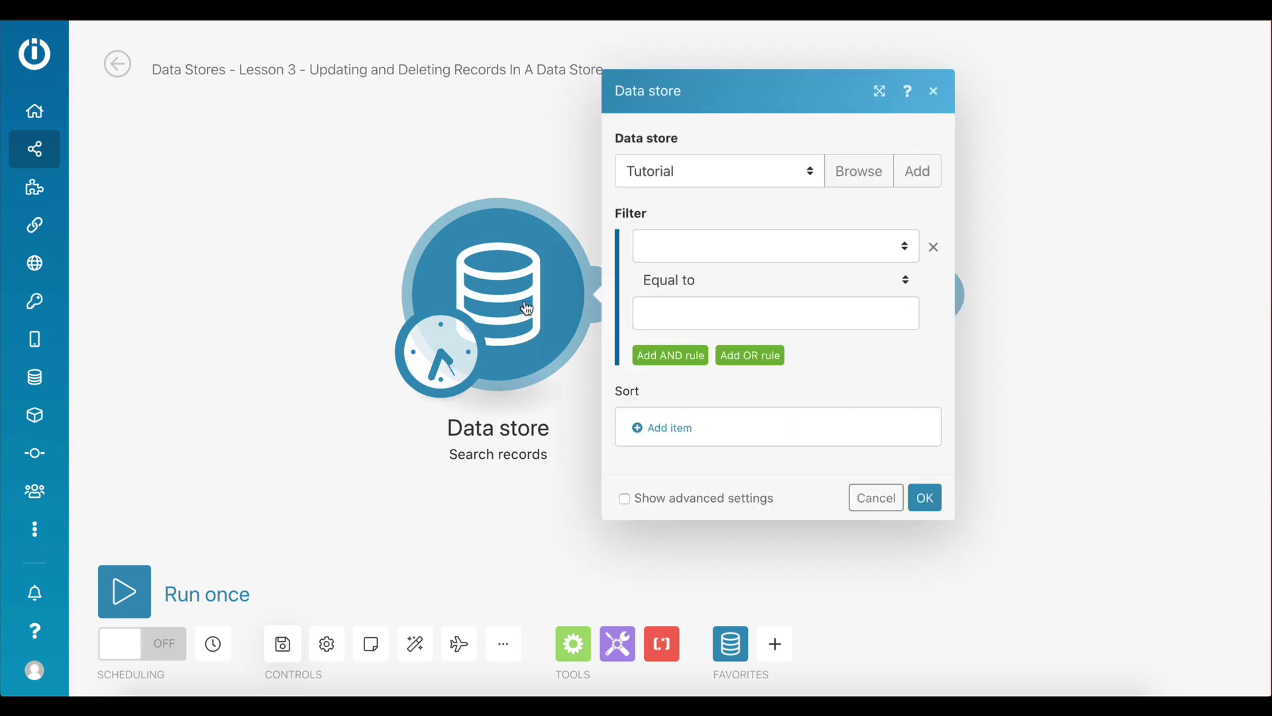
click(725, 171)
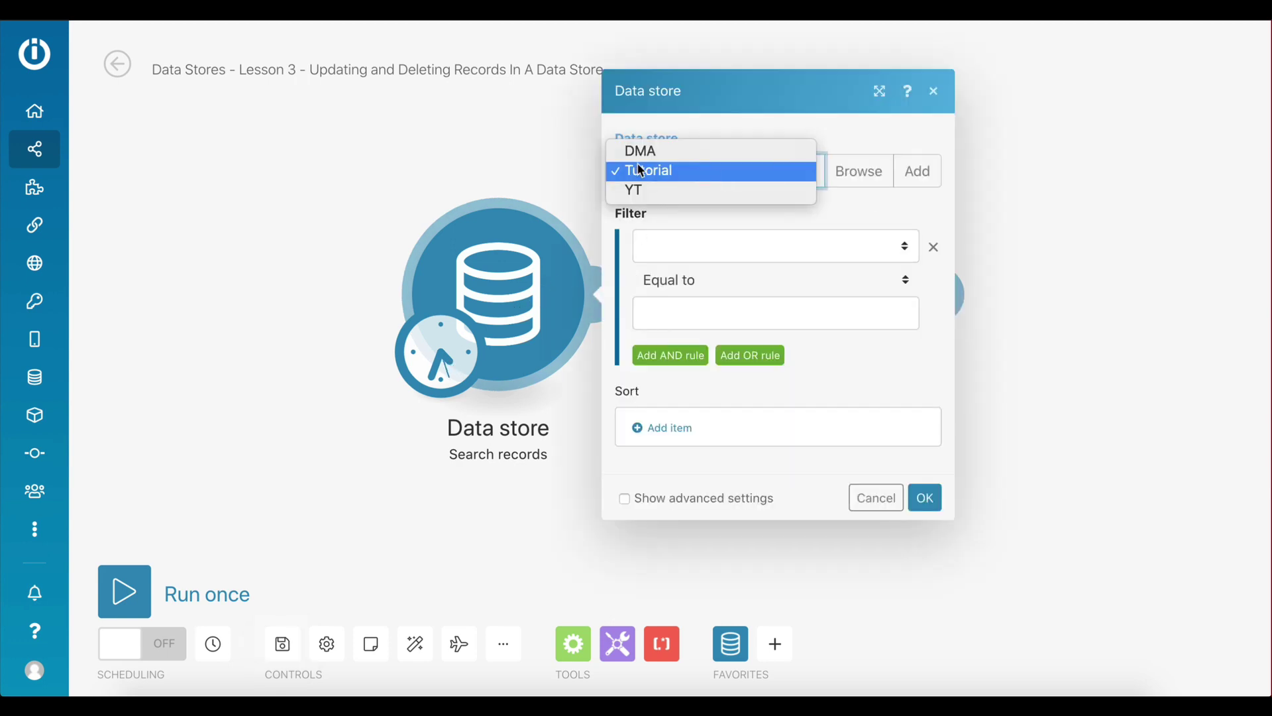
click(698, 174)
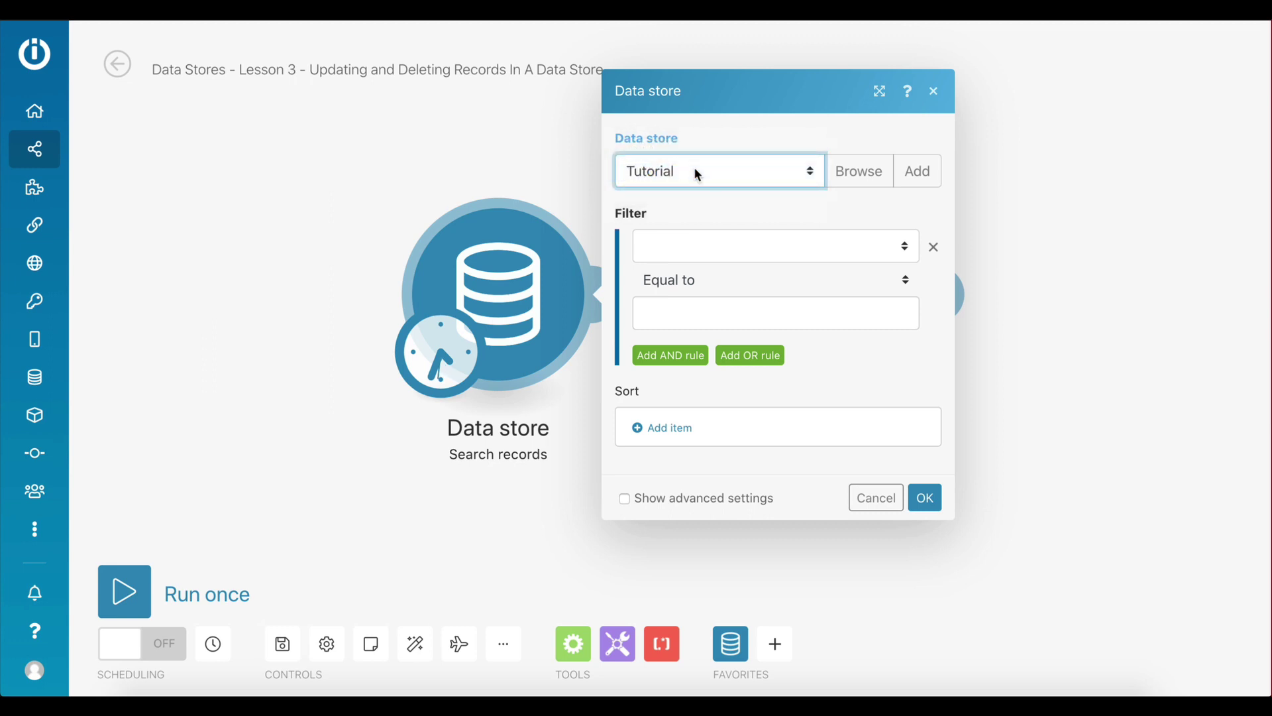
click(697, 216)
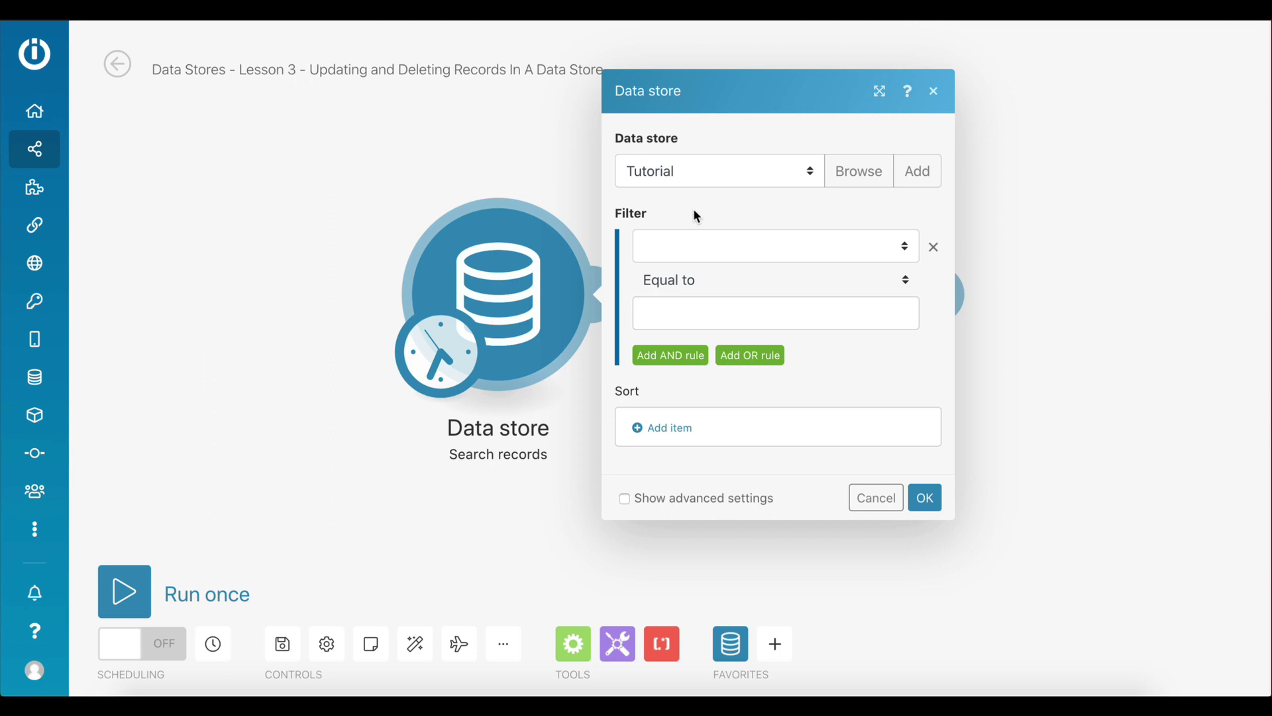
Add a filter of first_name Equal to the person's first name and confirm the settings
click(696, 252)
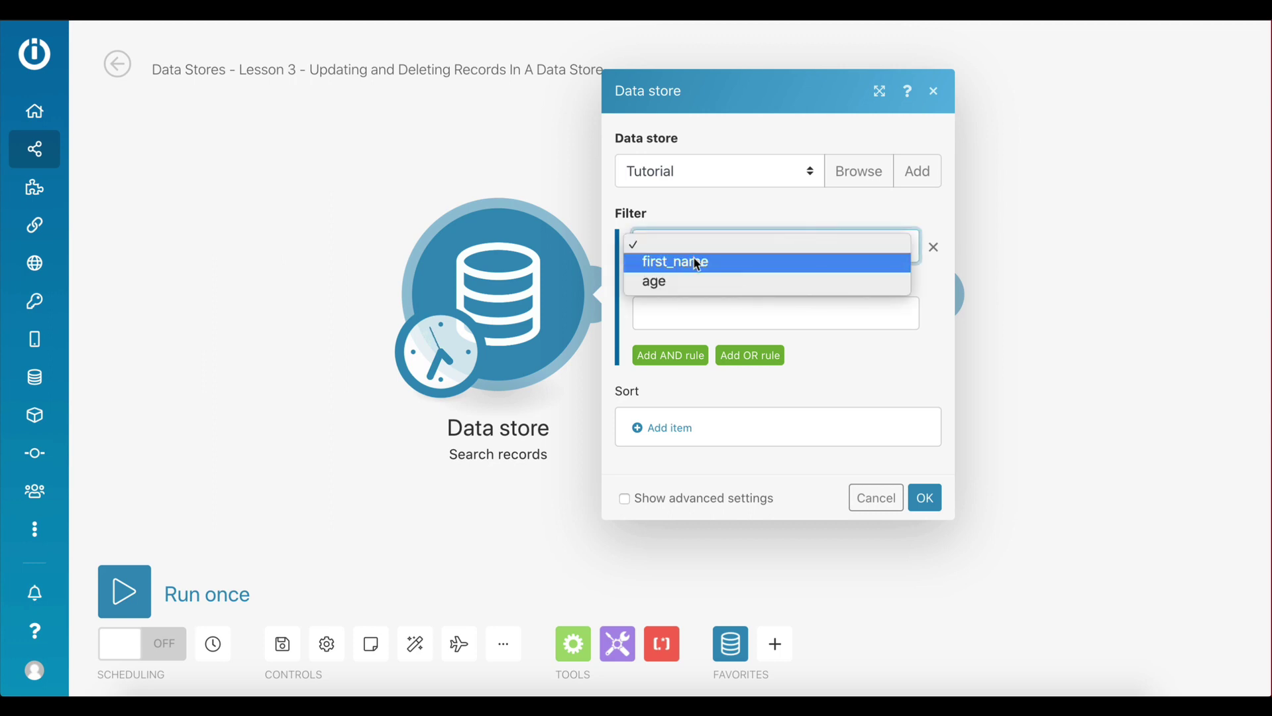
click(695, 264)
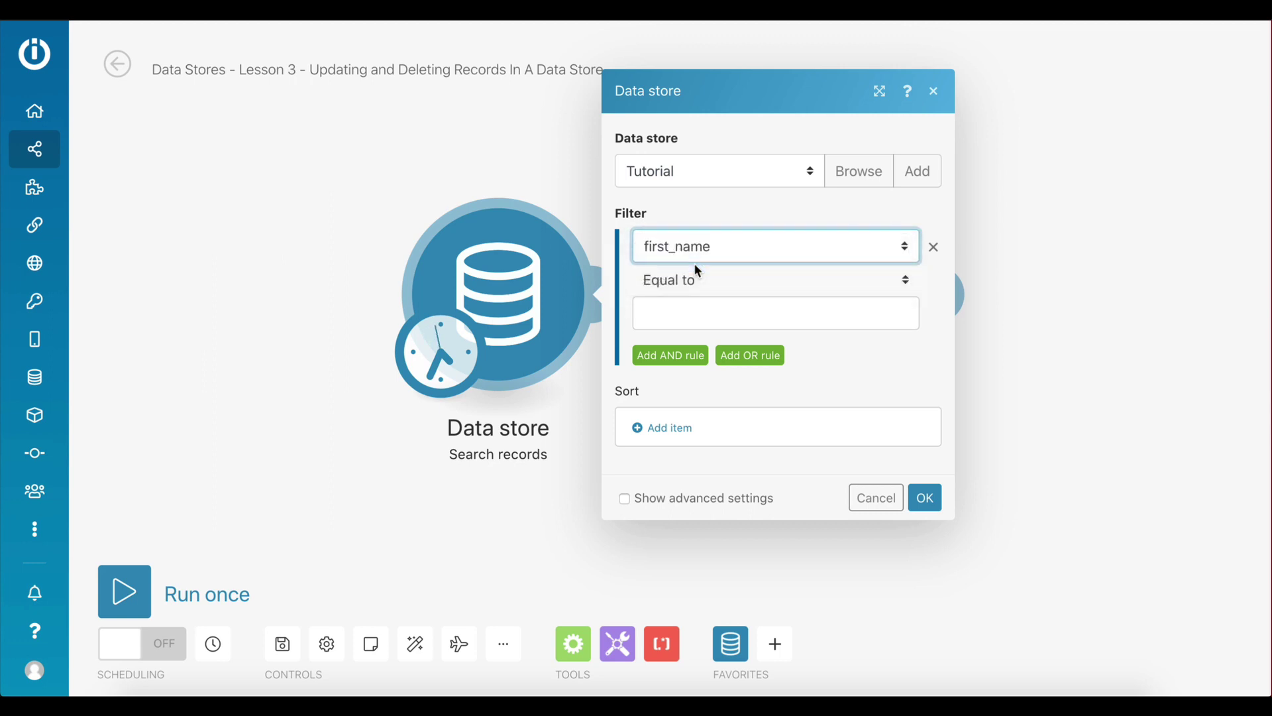
click(695, 278)
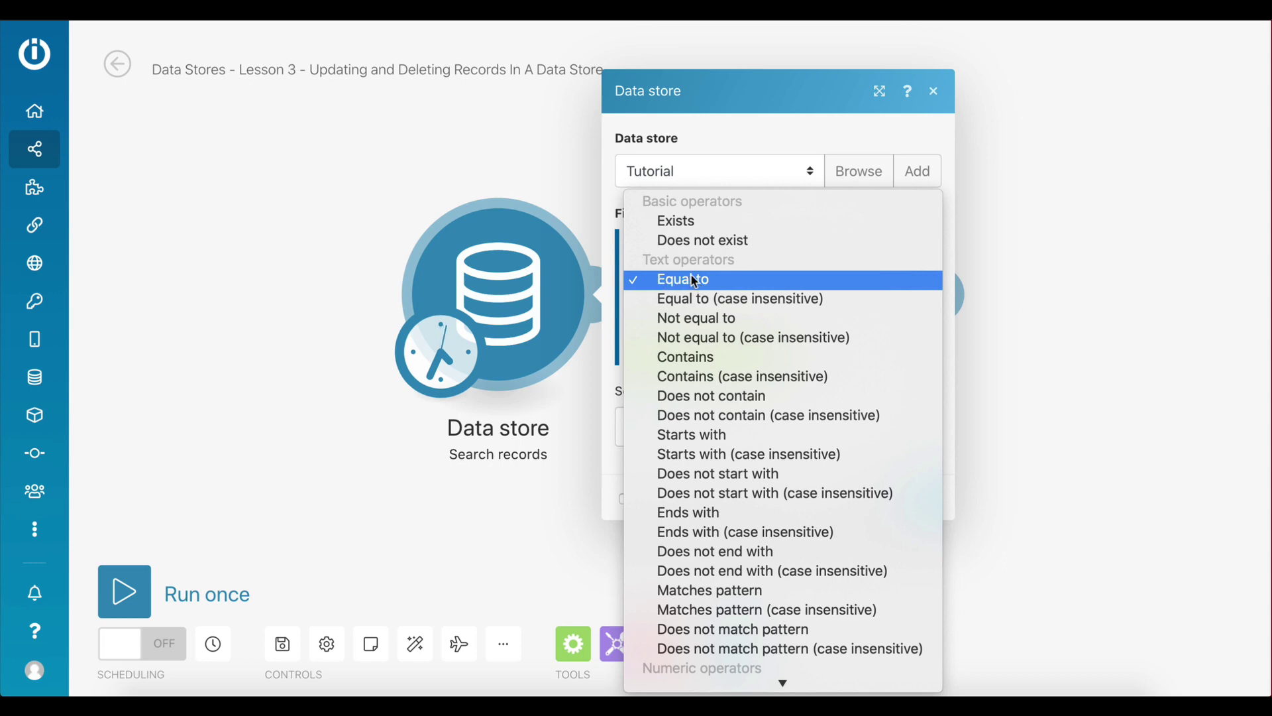
click(745, 278)
click(730, 311)
text(Alex)
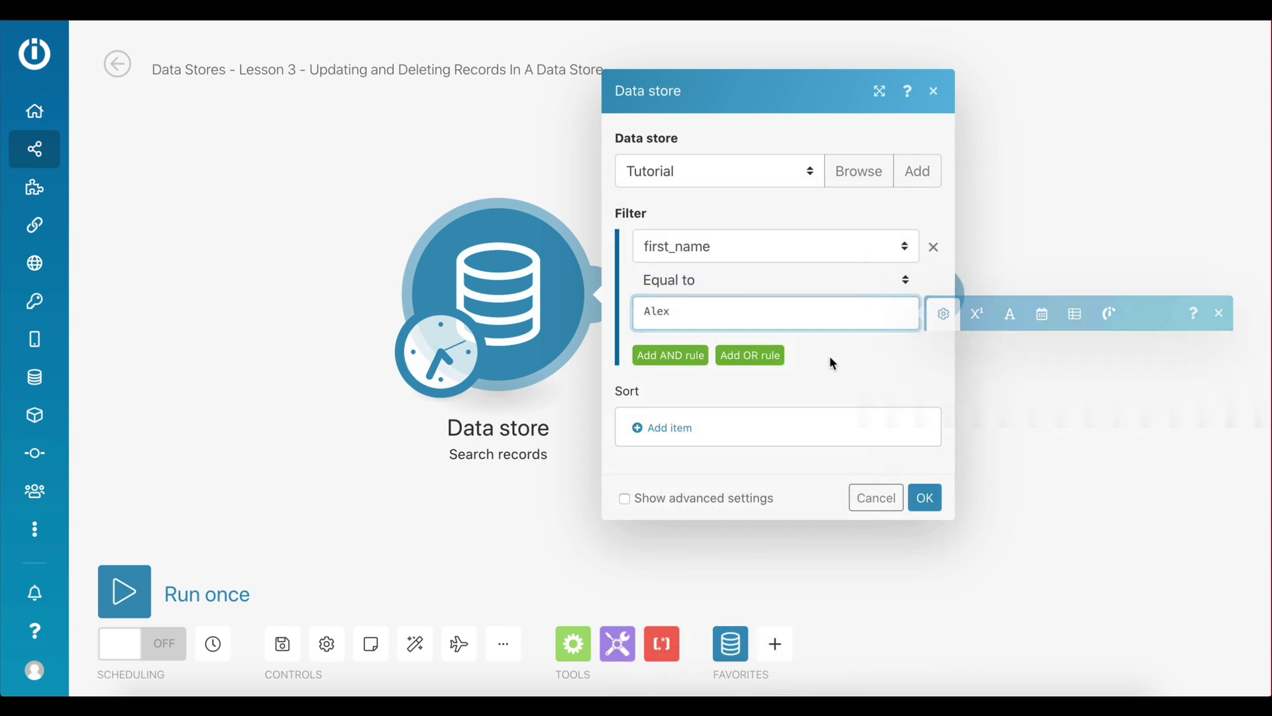
click(924, 497)
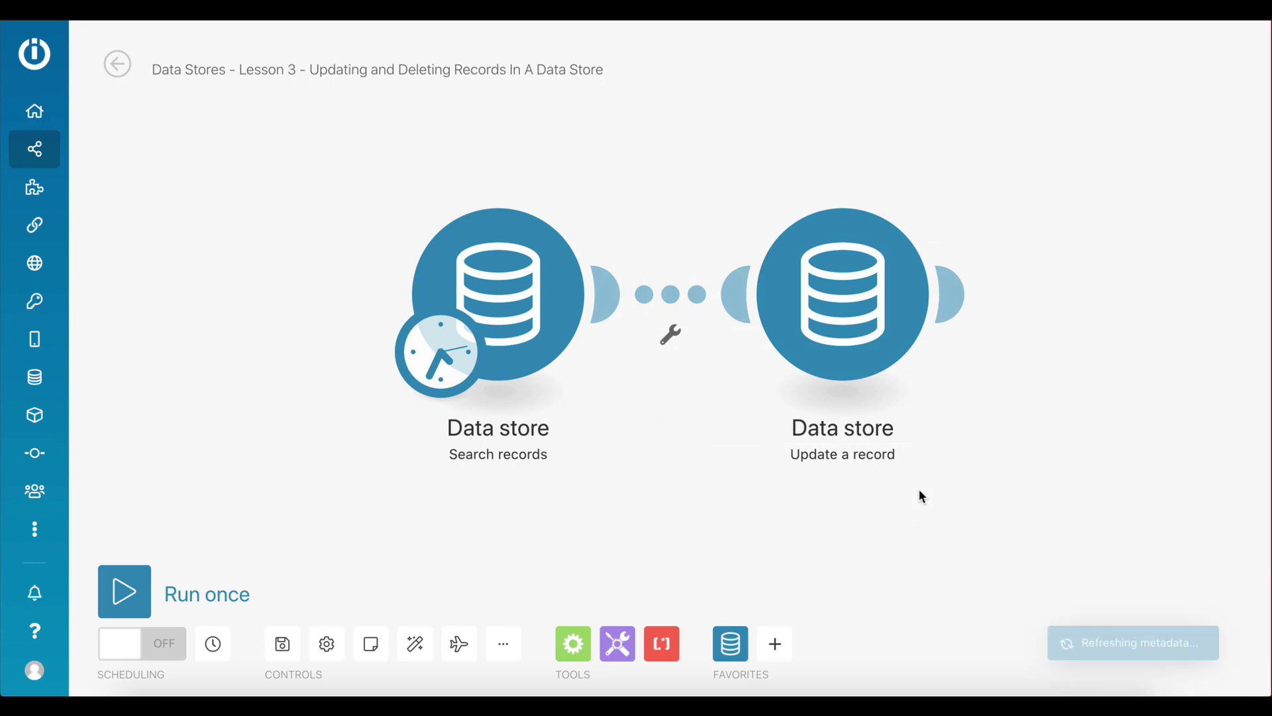
Configure Update a record with the Tutorial store, the mapped record Key and age 60
click(848, 295)
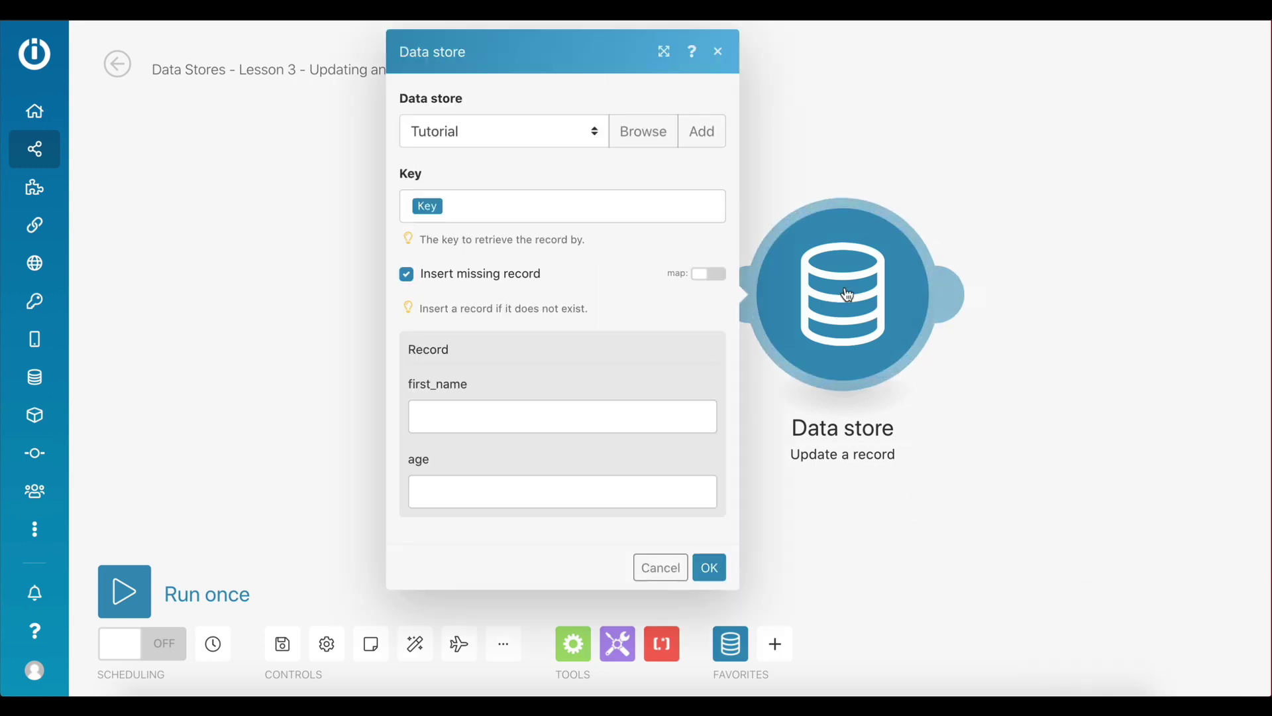
click(466, 132)
click(463, 132)
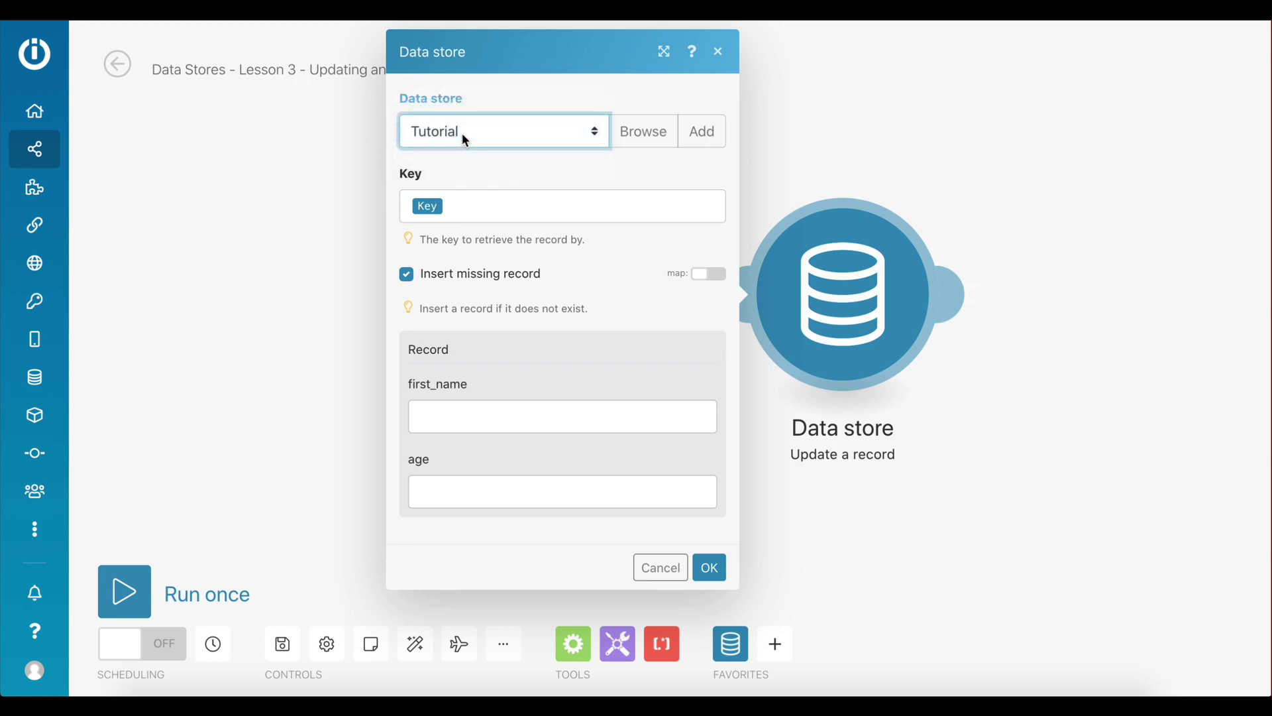
click(522, 207)
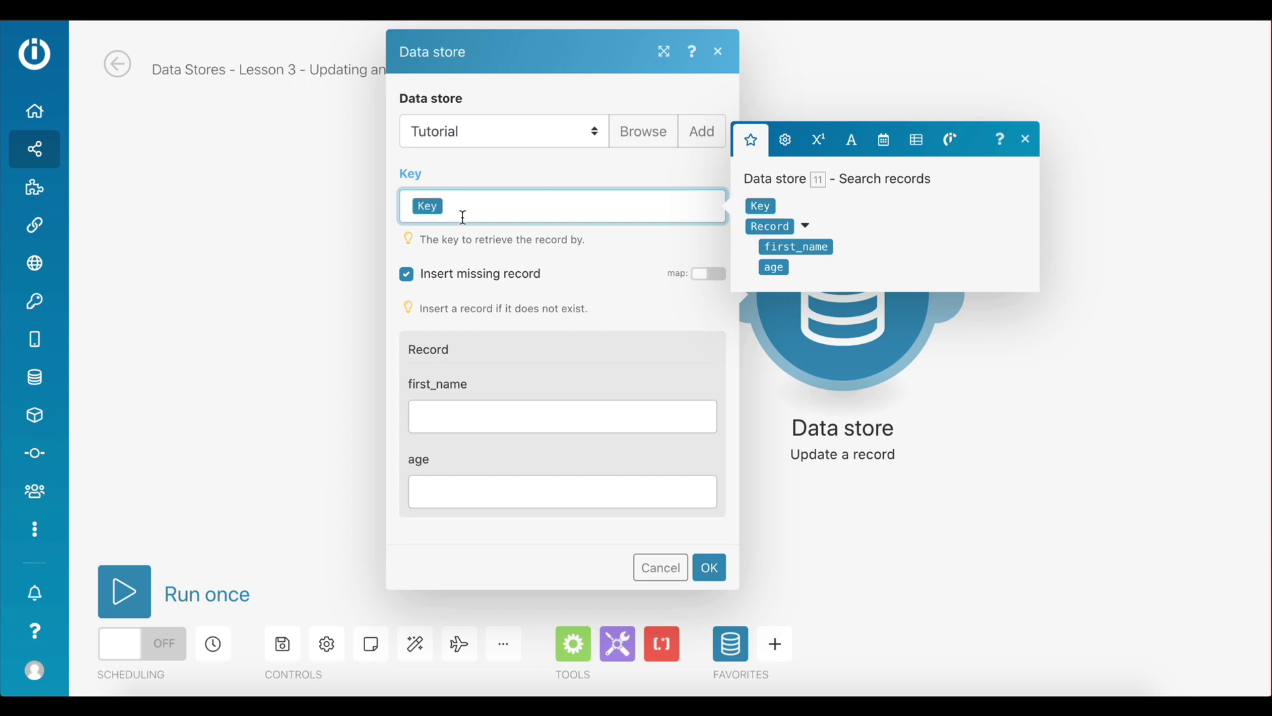
click(618, 258)
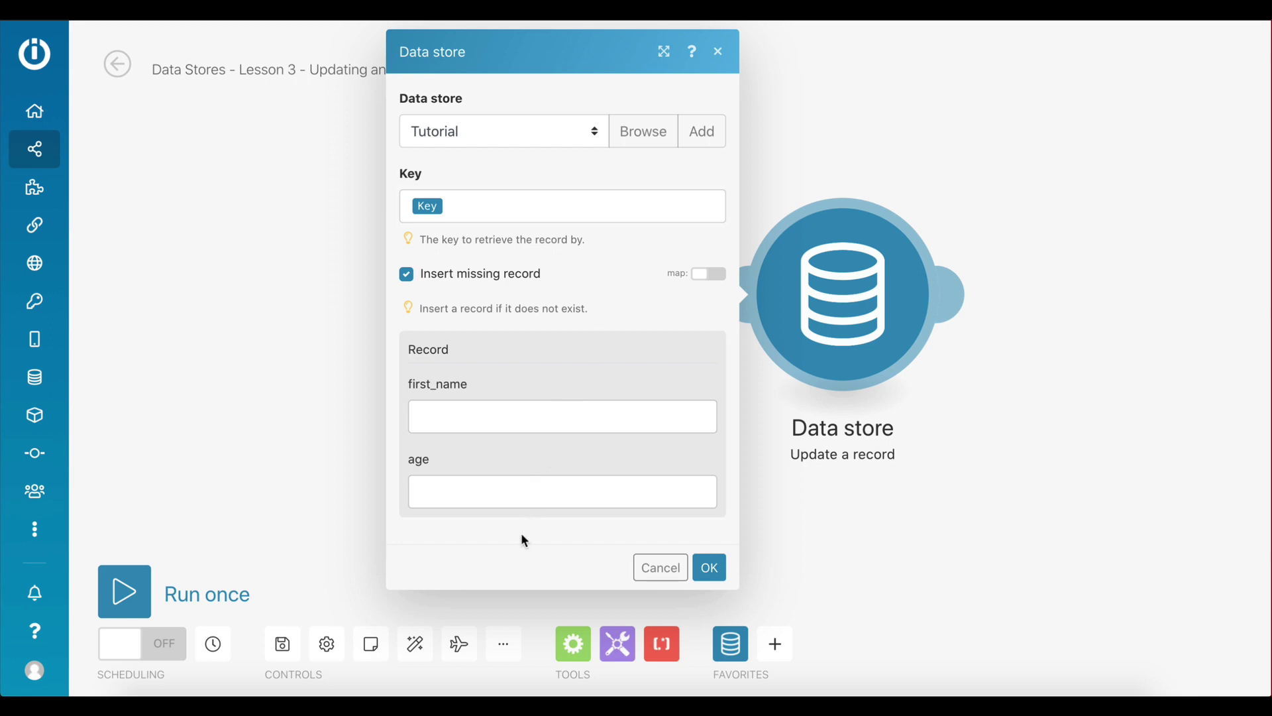
click(461, 488)
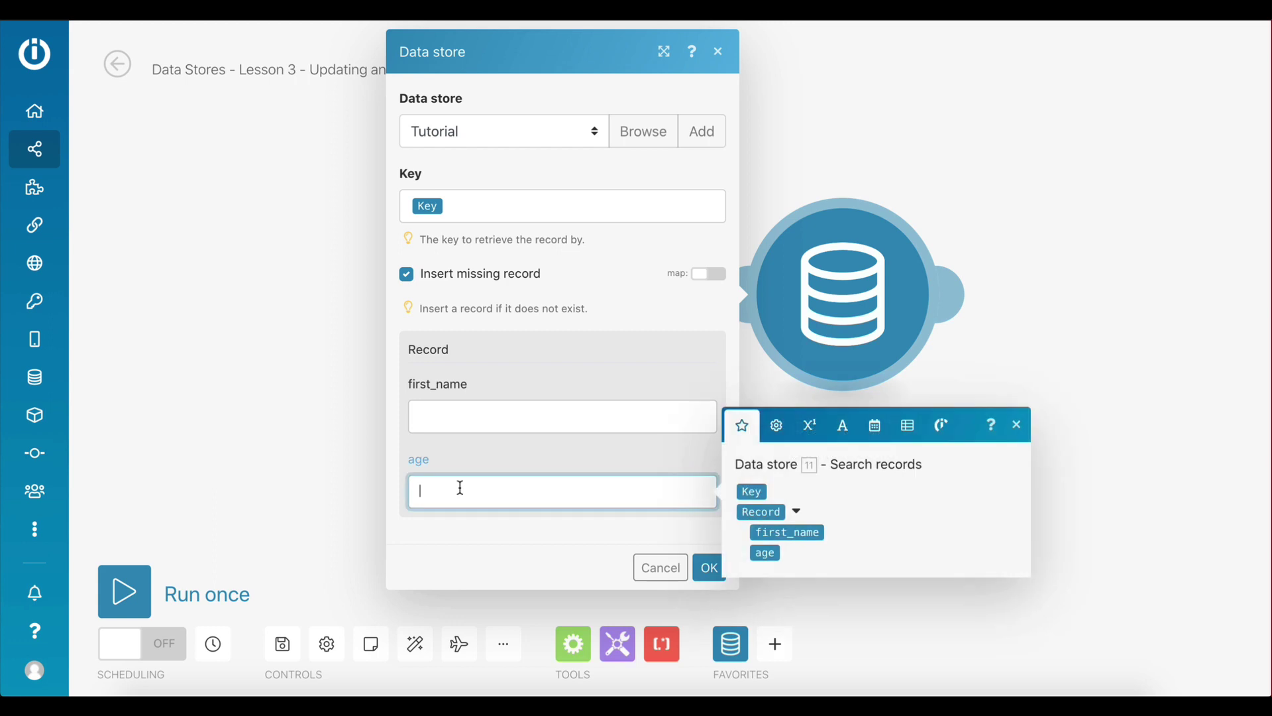
text(60)
click(484, 560)
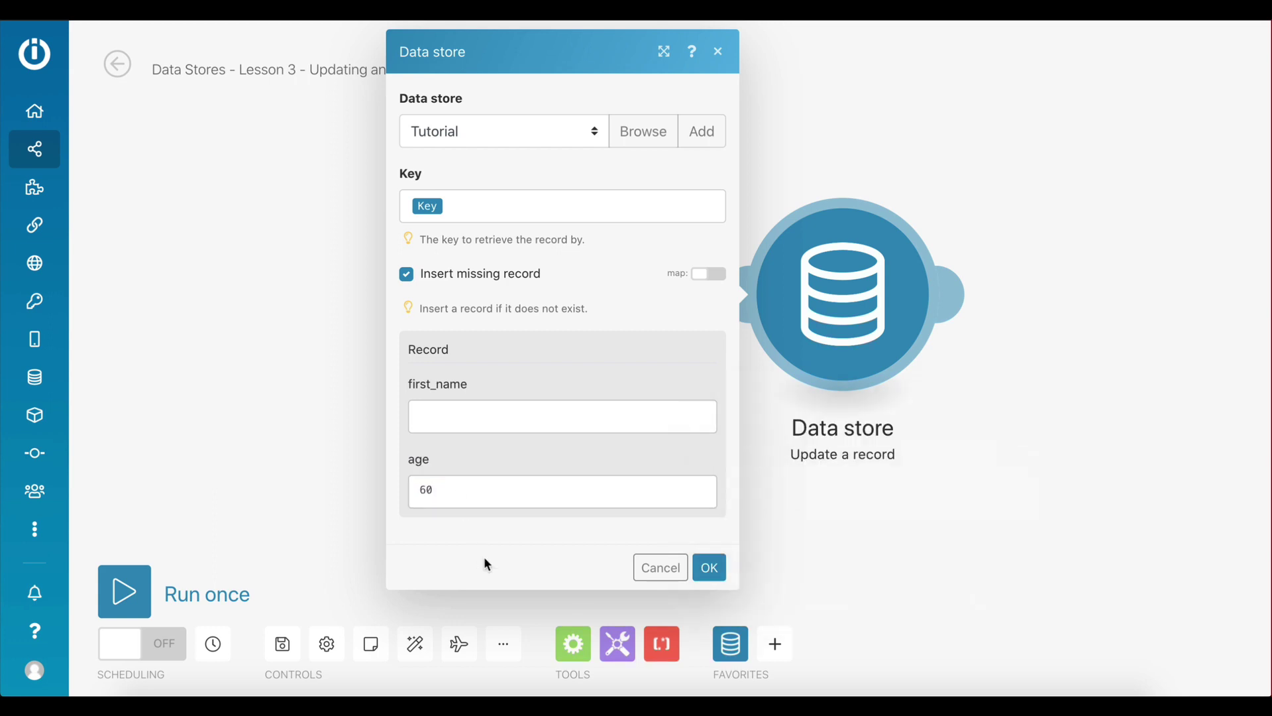
click(708, 570)
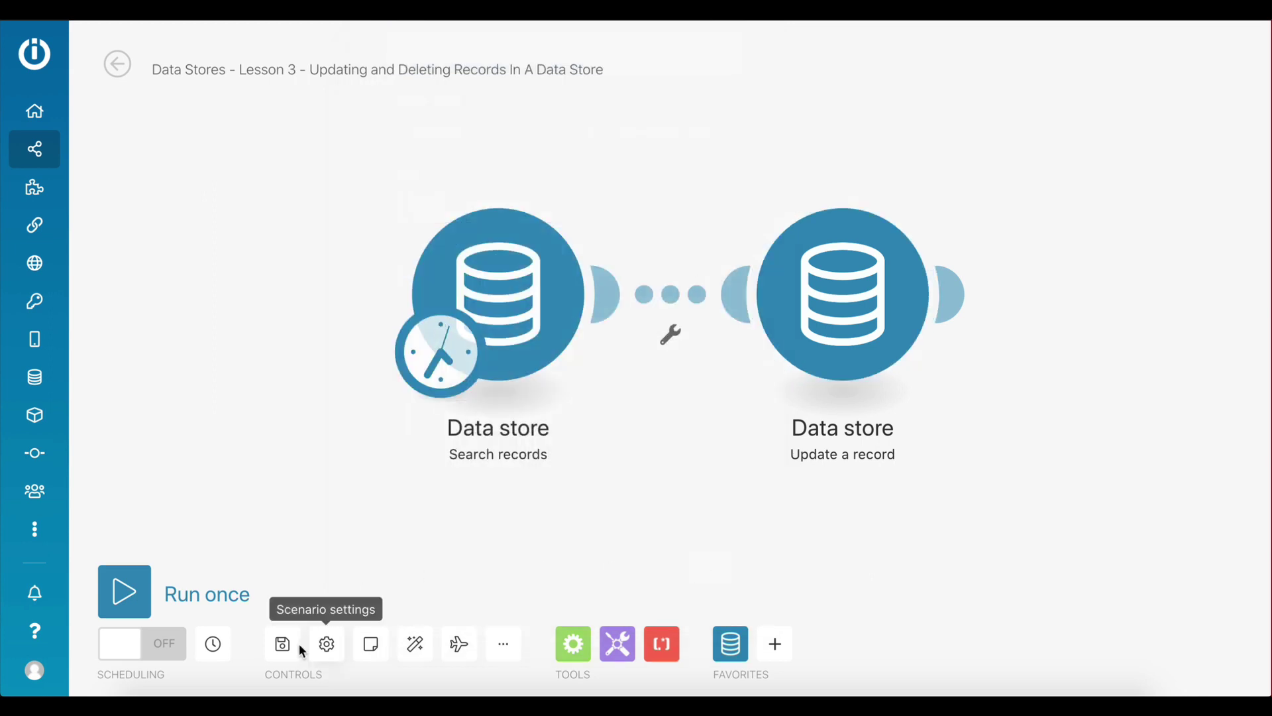
Save the scenario and browse the Tutorial data store, confirming its single record has age 30
click(285, 652)
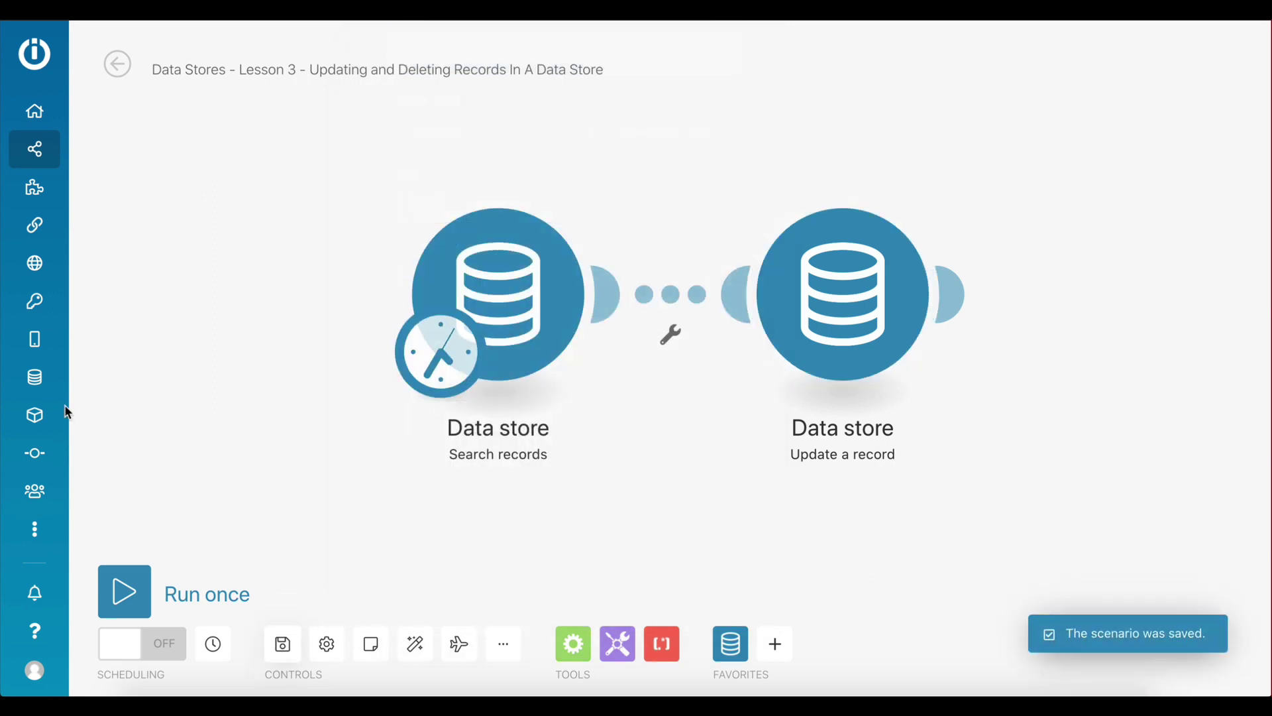
click(41, 389)
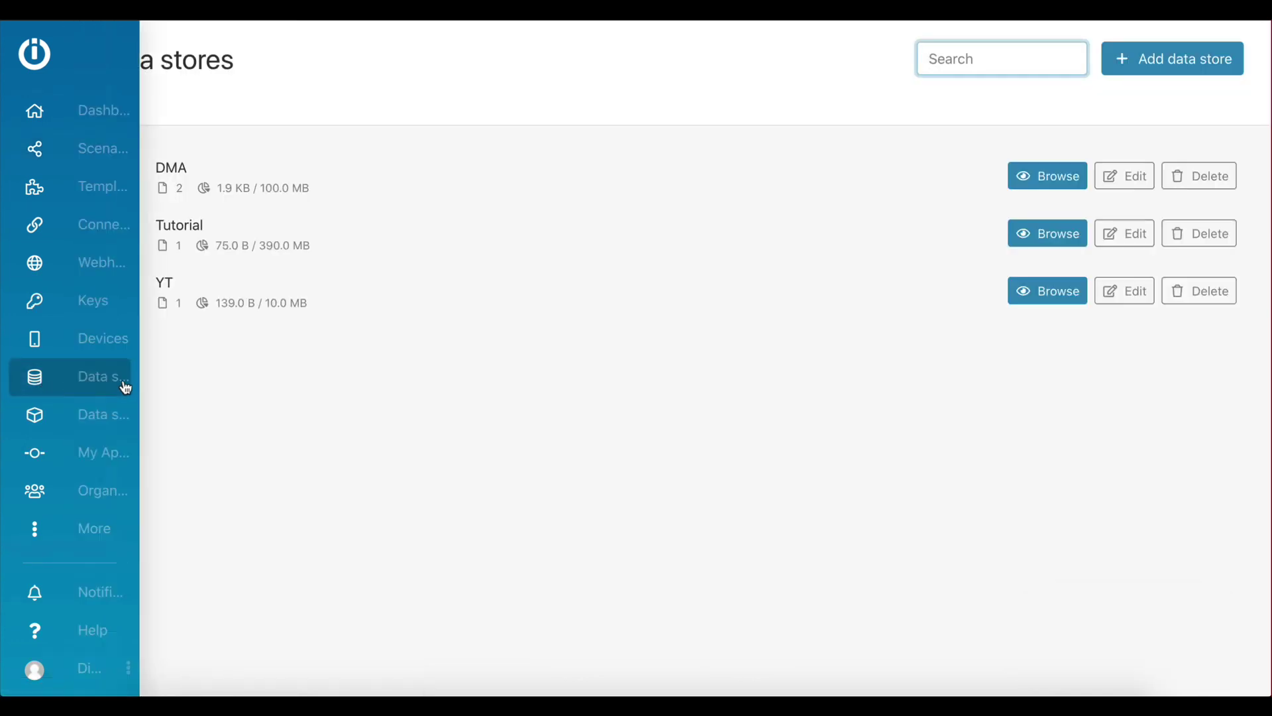
click(1045, 243)
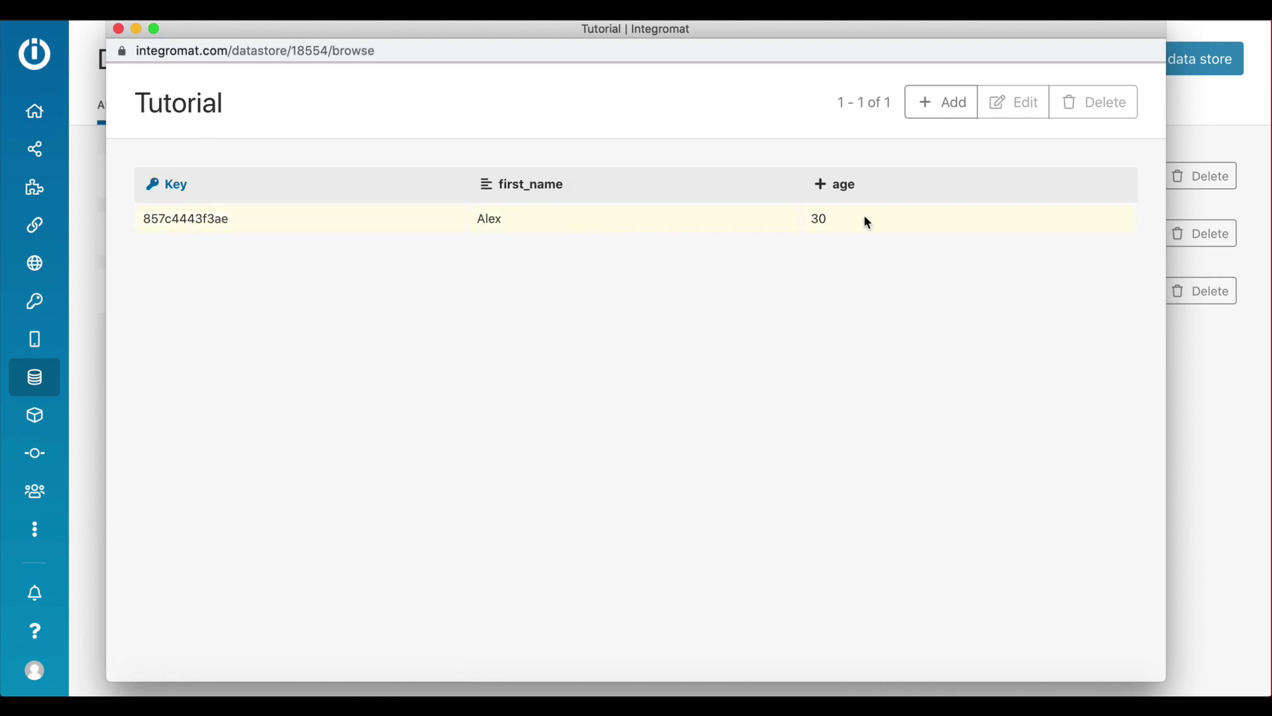
click(119, 29)
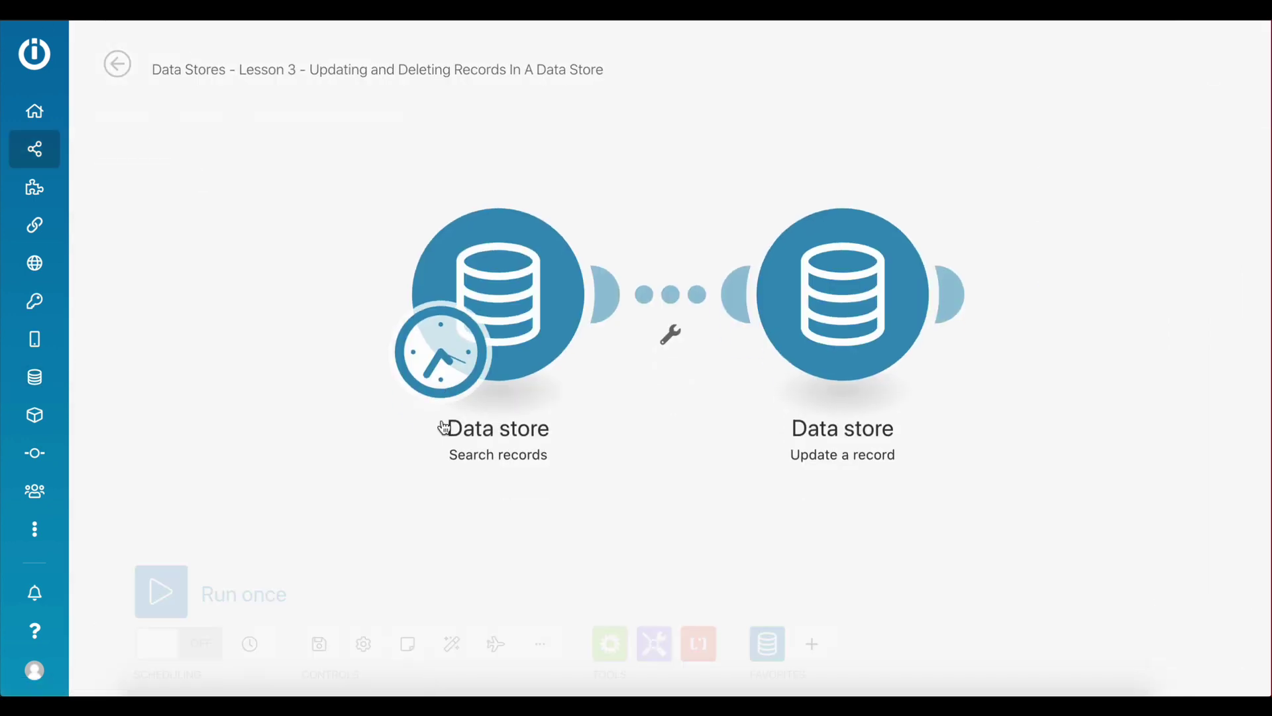
click(133, 573)
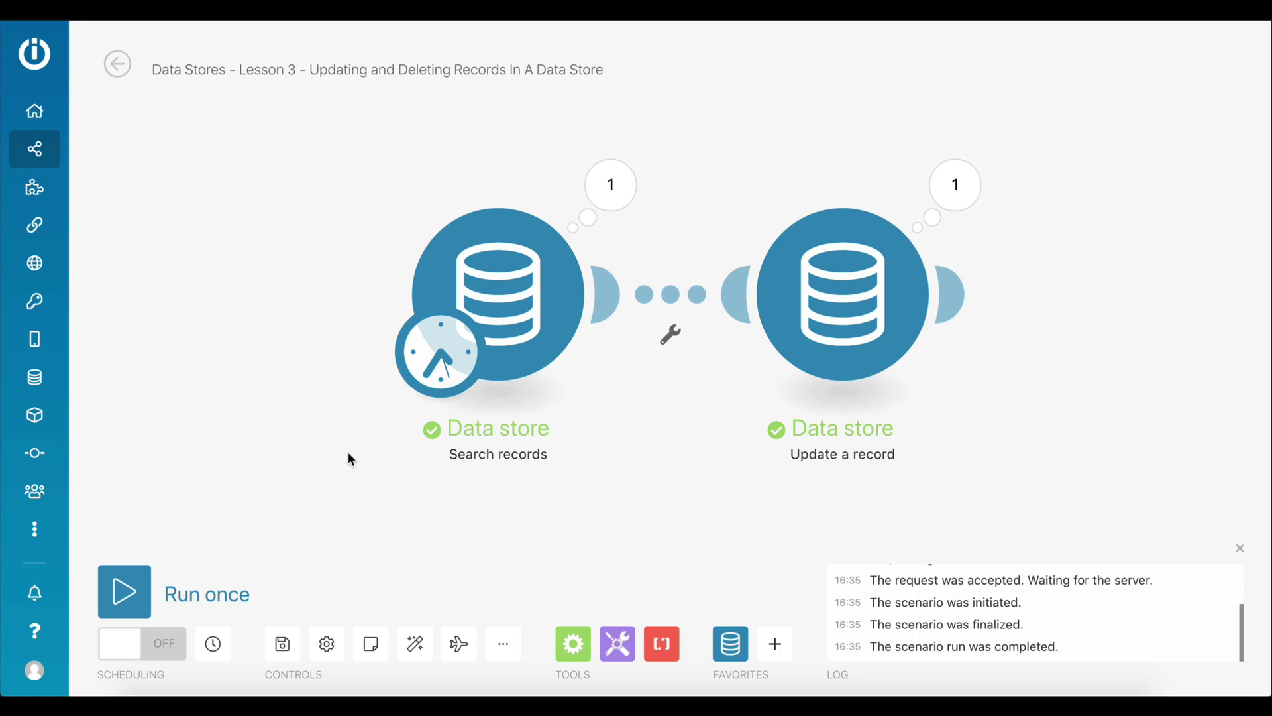
click(611, 186)
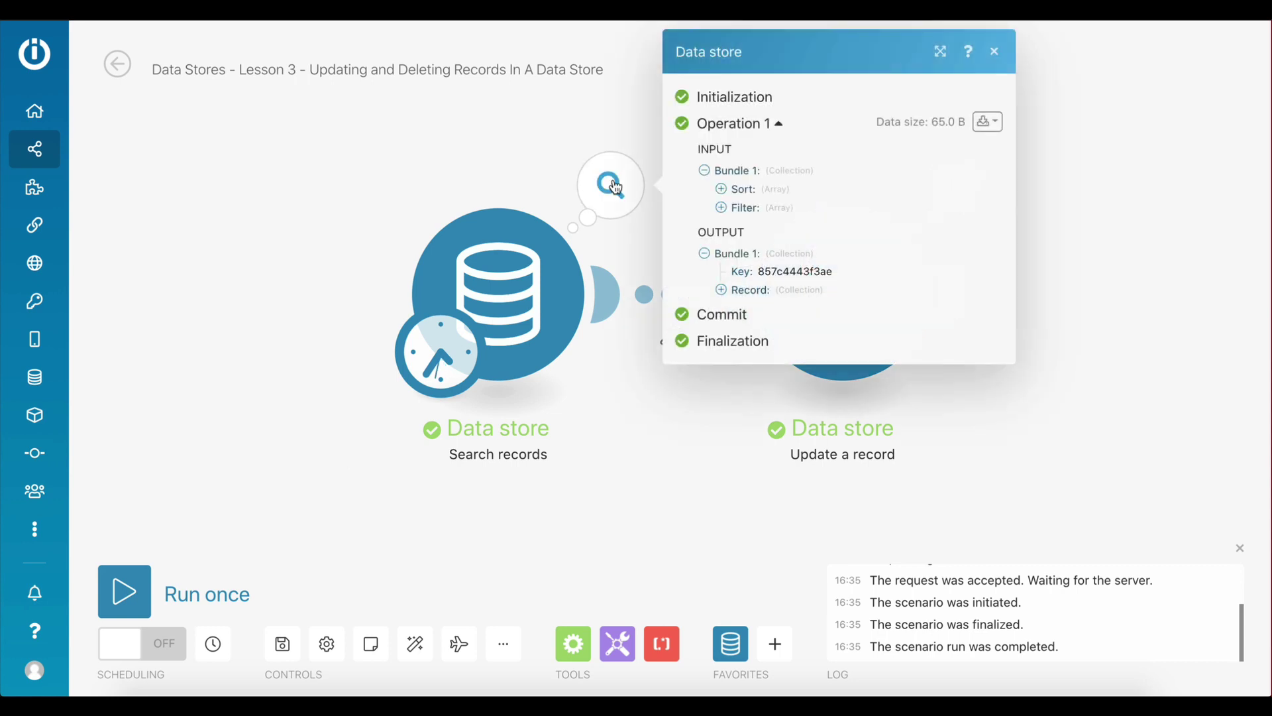
click(722, 290)
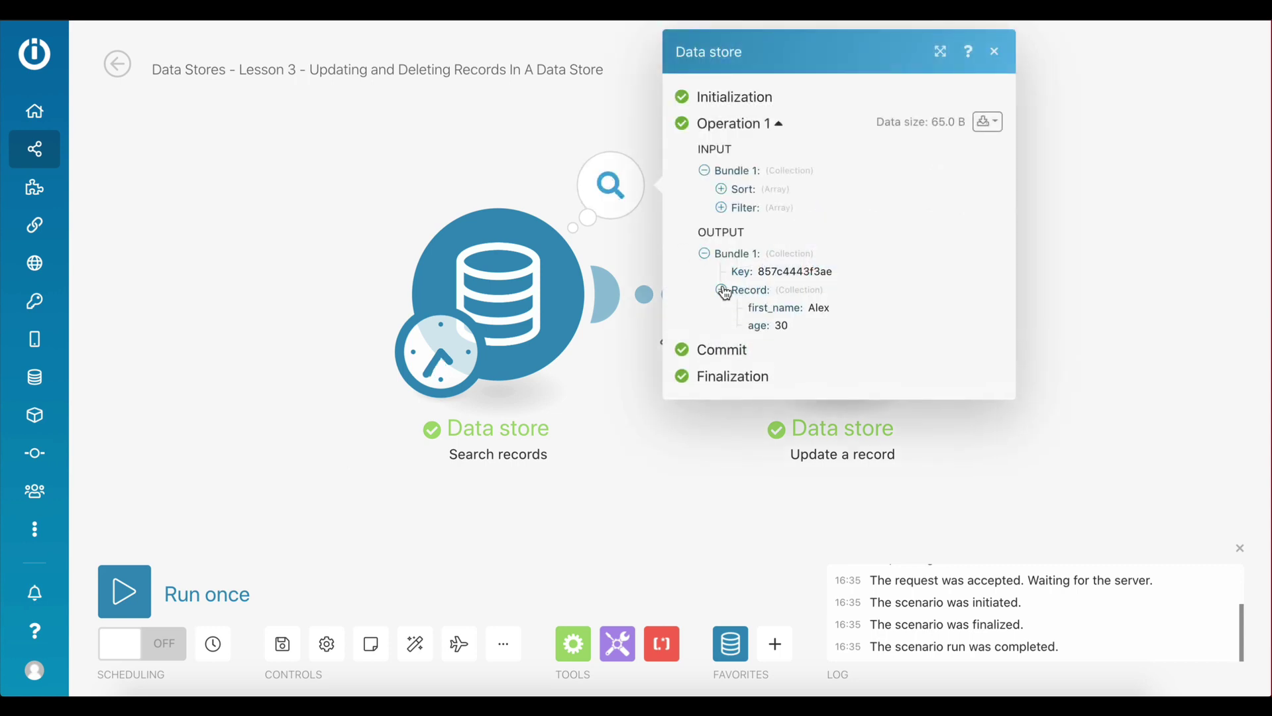
click(1063, 192)
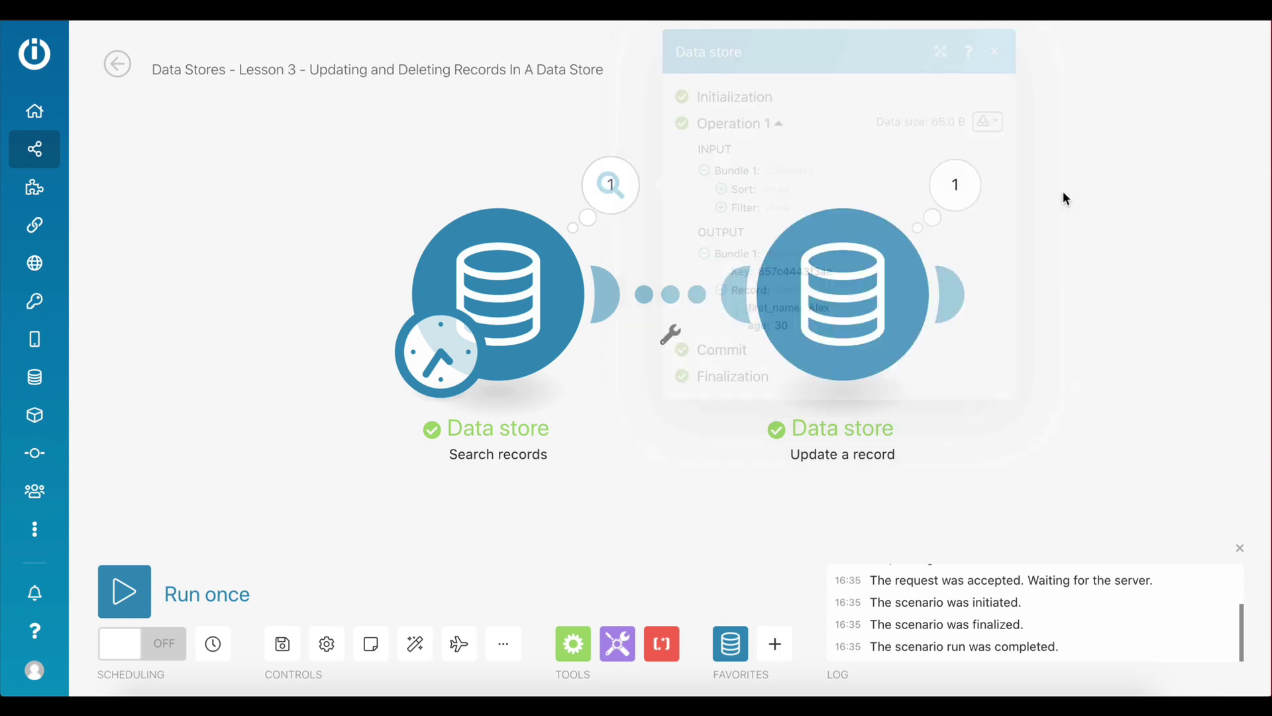
click(954, 185)
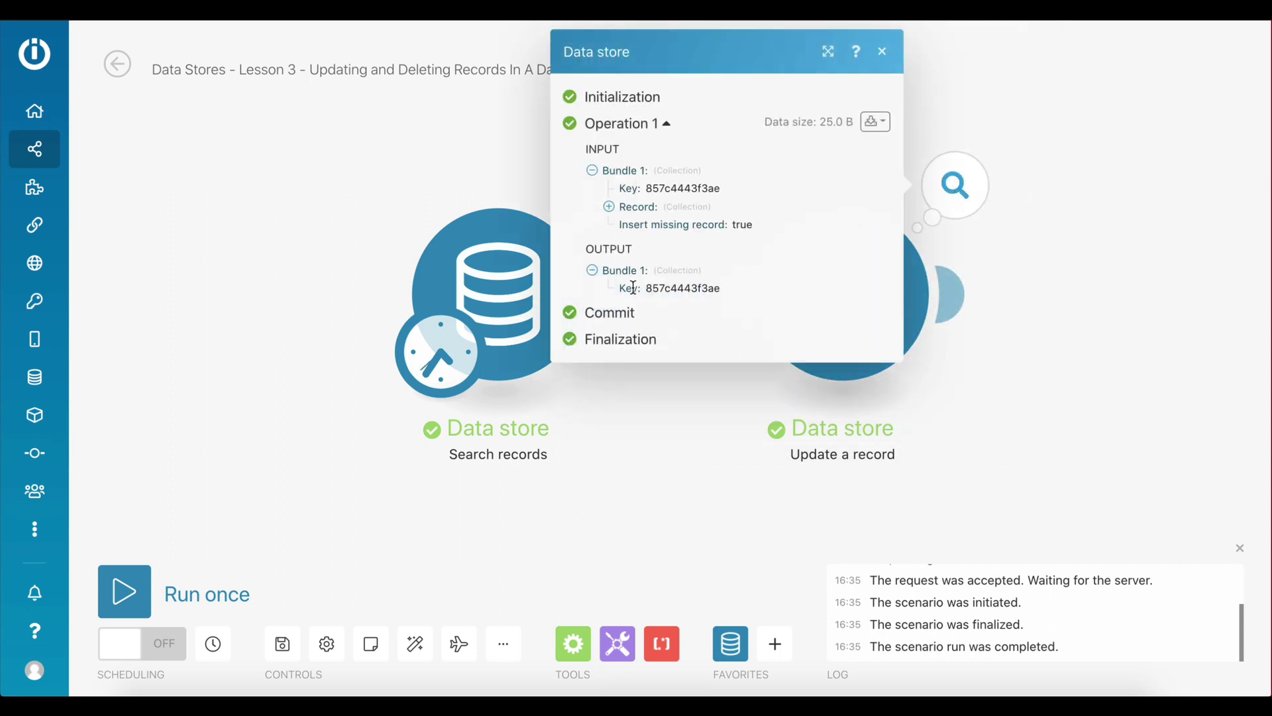
click(1039, 284)
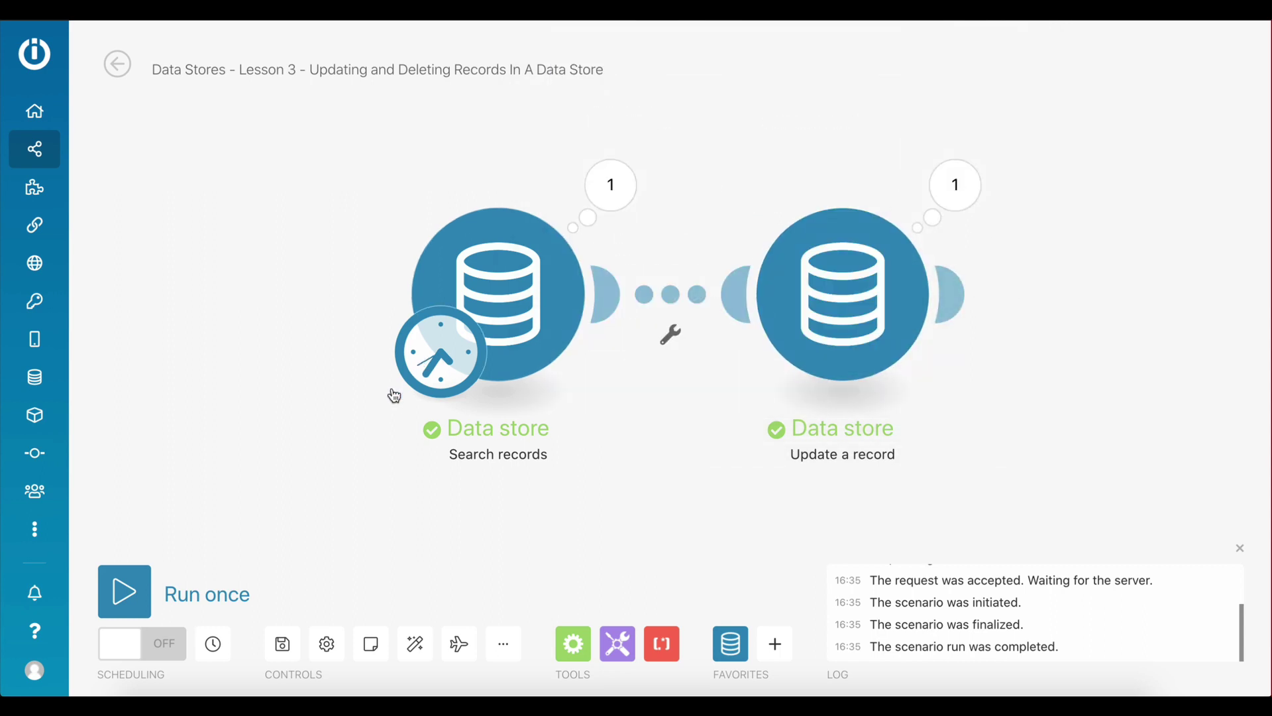
click(49, 384)
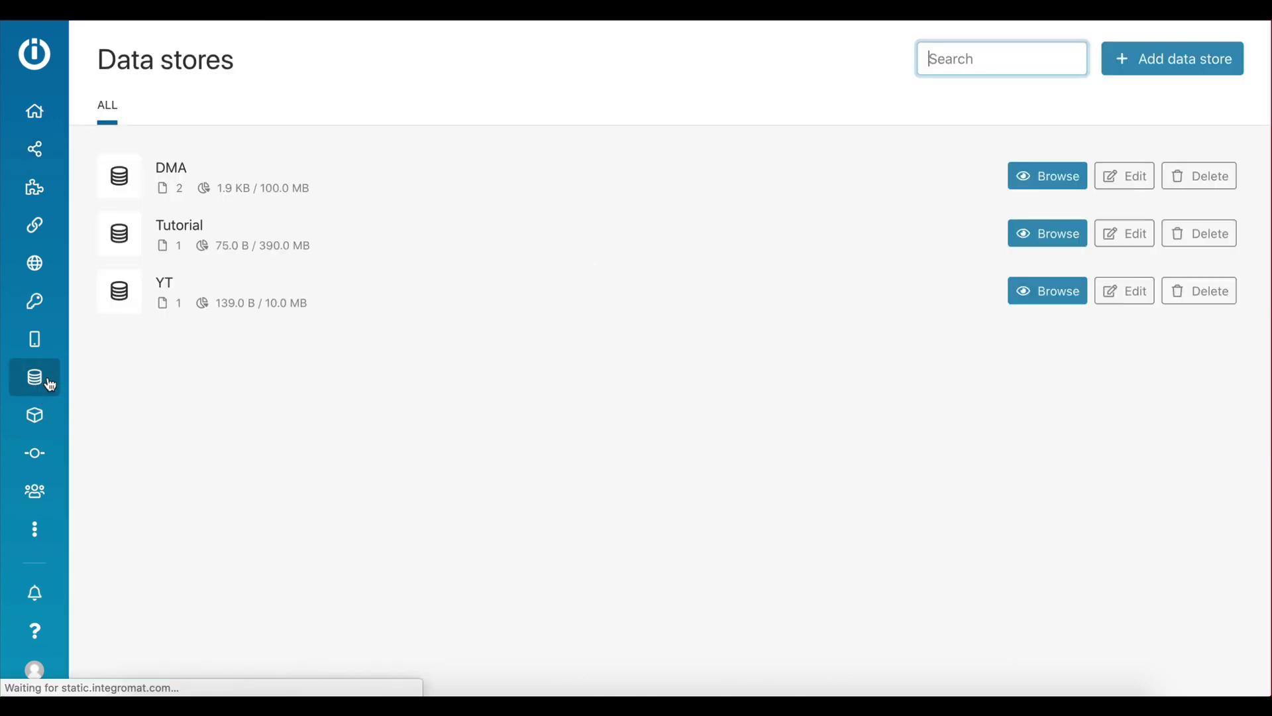
click(1036, 240)
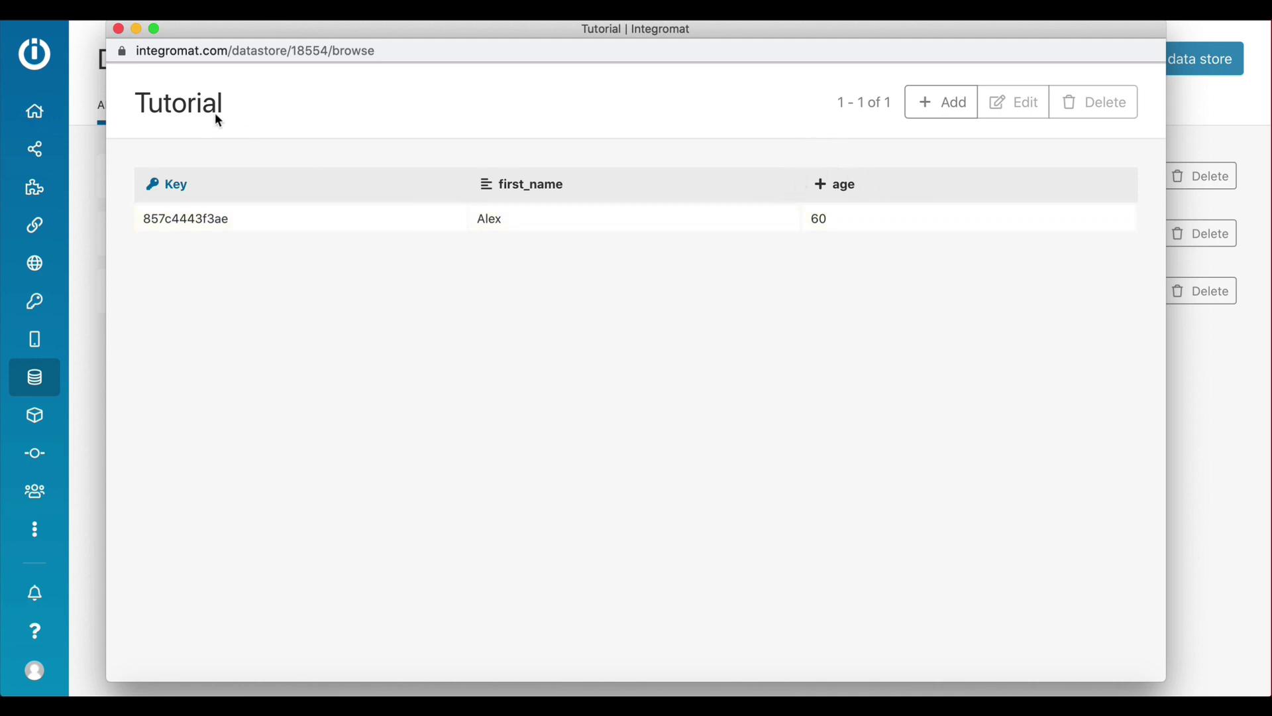
click(118, 29)
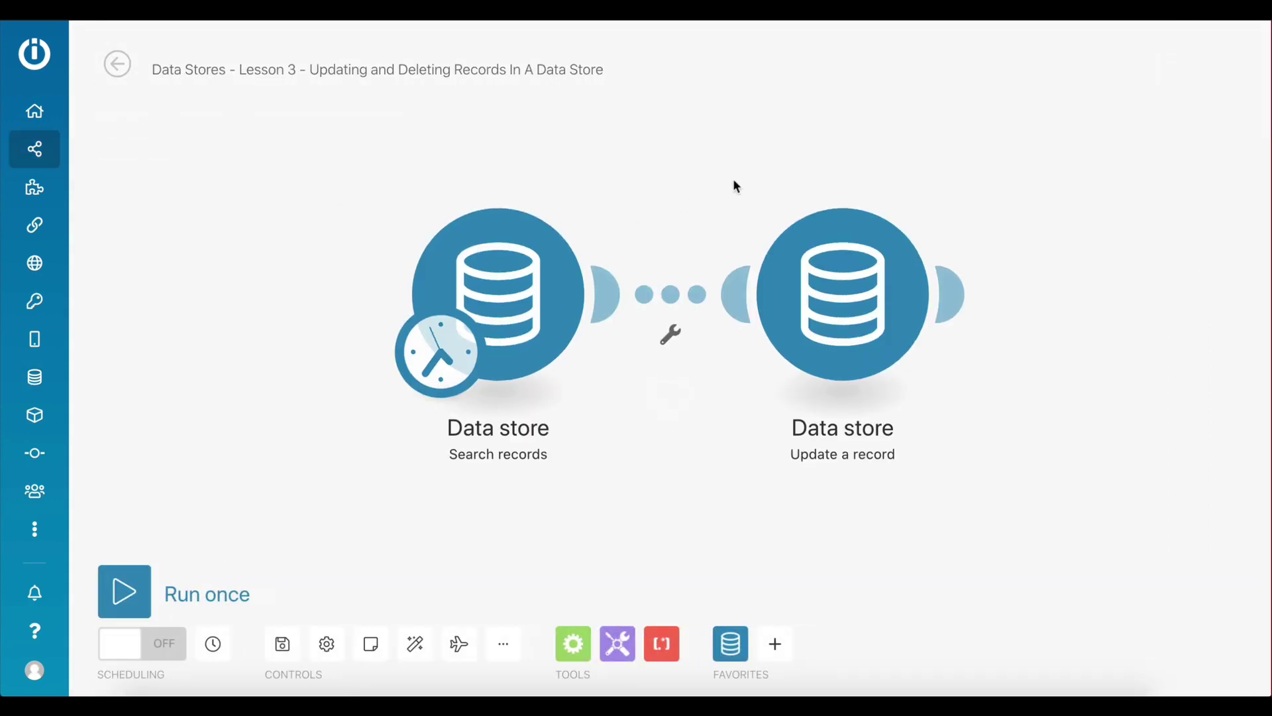
Delete the Update a record module and add a Data store Delete a record module after Search records
right_click(869, 331)
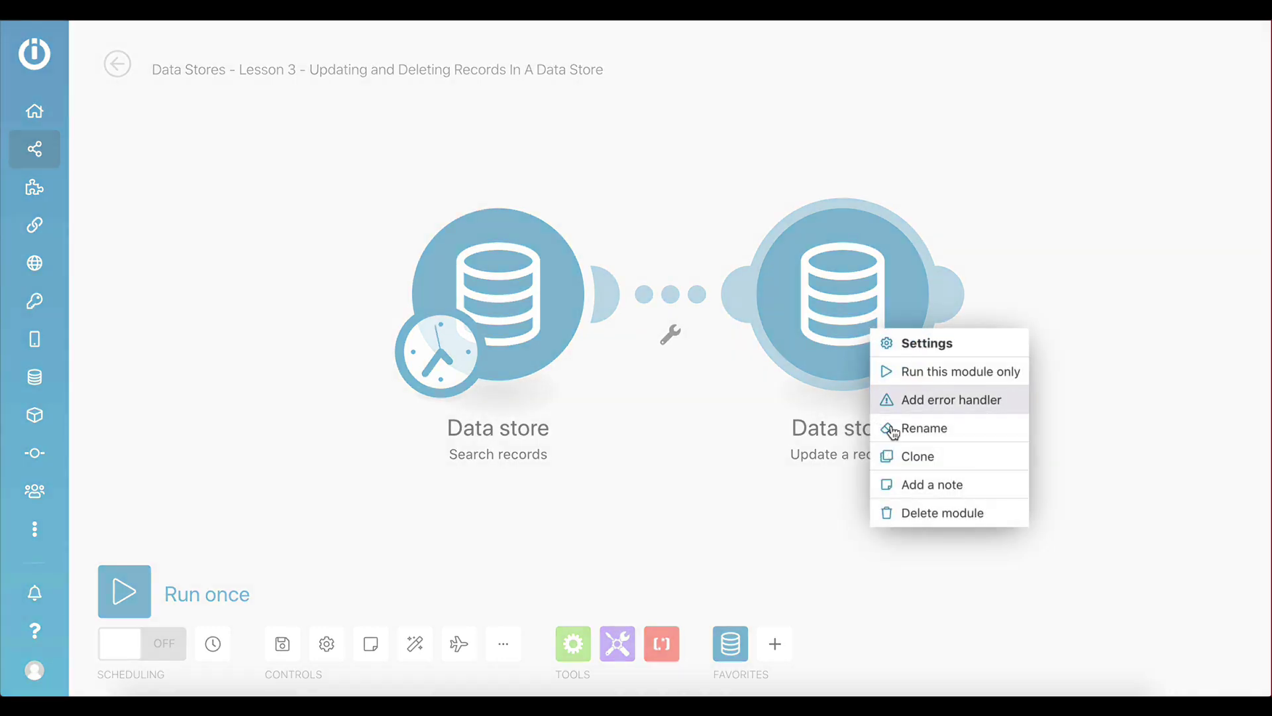
click(905, 514)
click(610, 295)
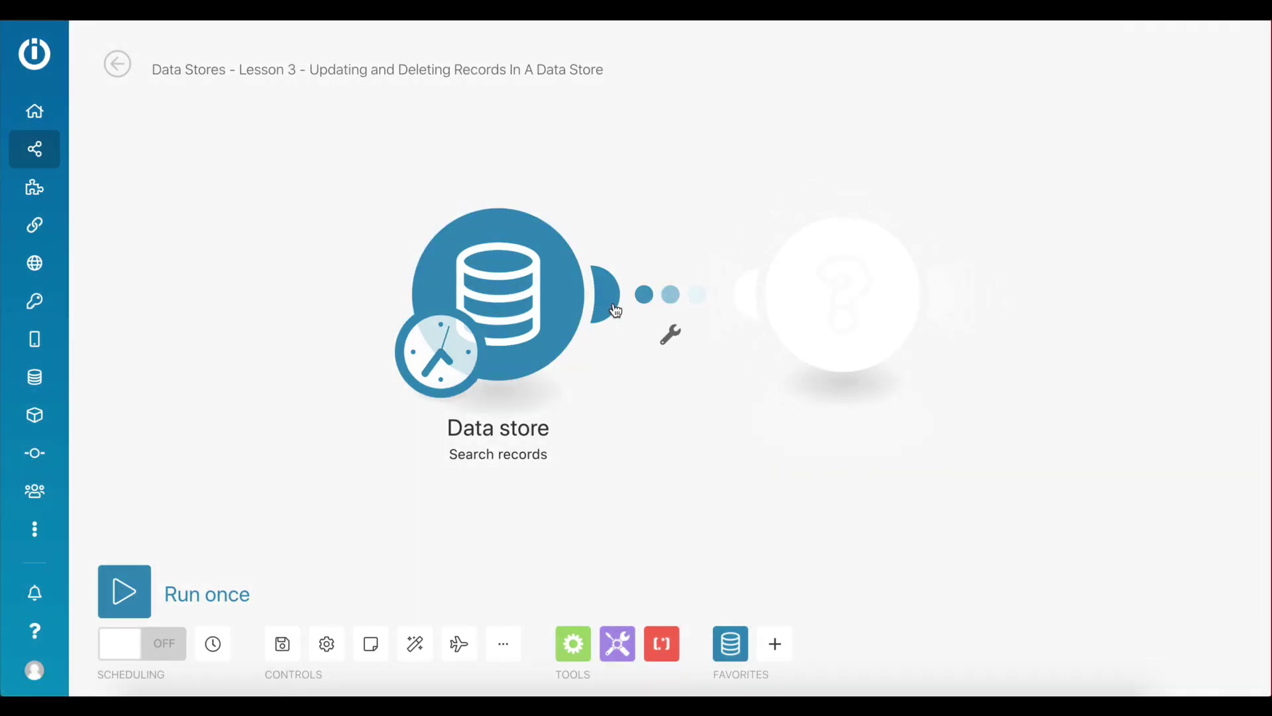
click(480, 257)
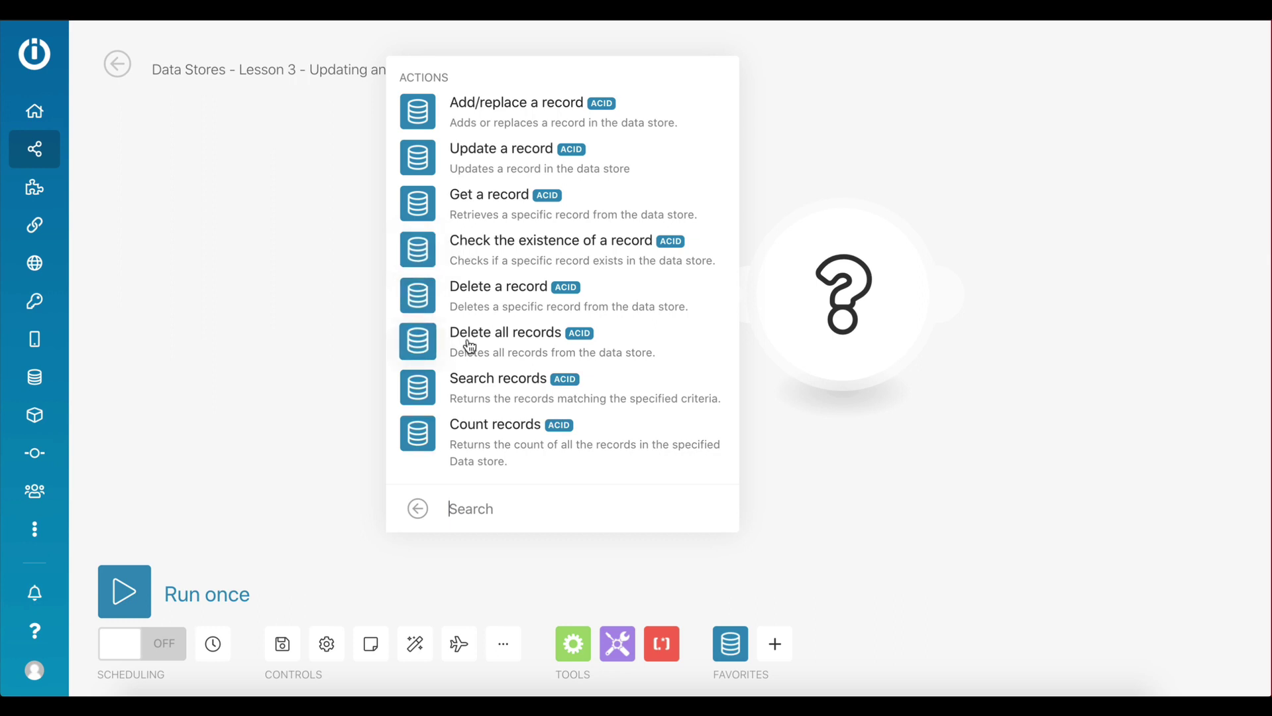
click(471, 308)
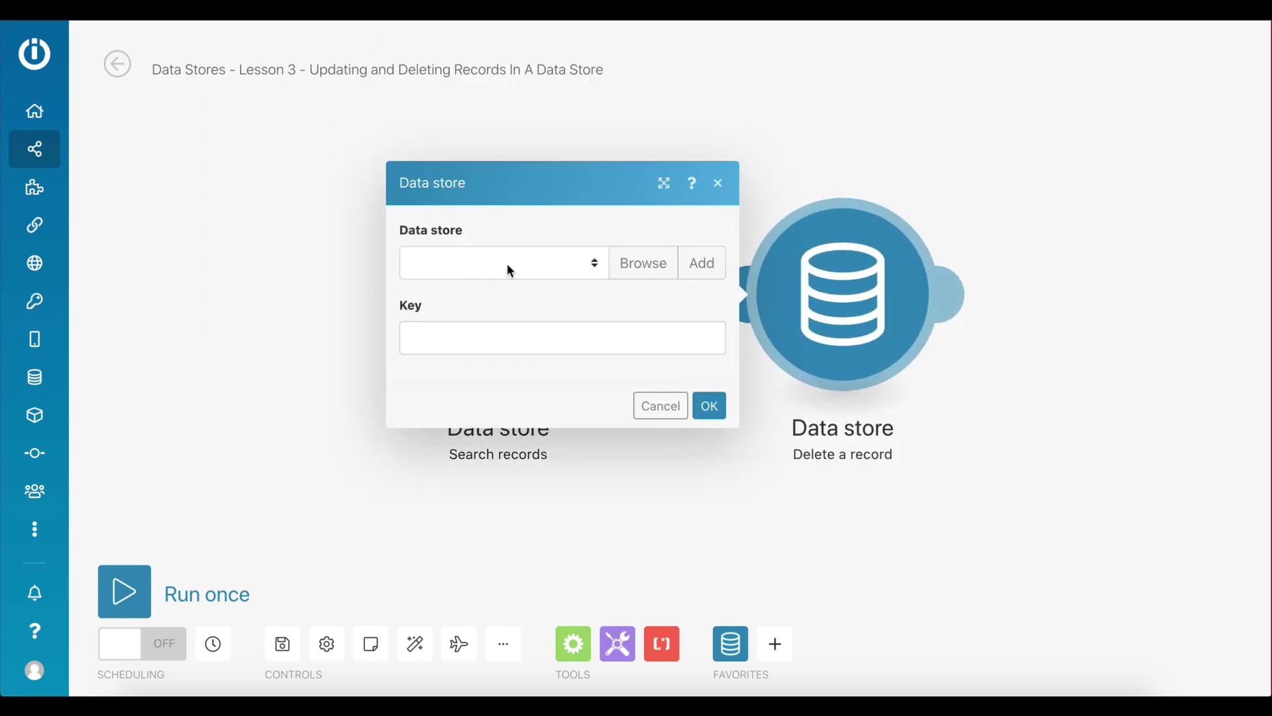
click(715, 411)
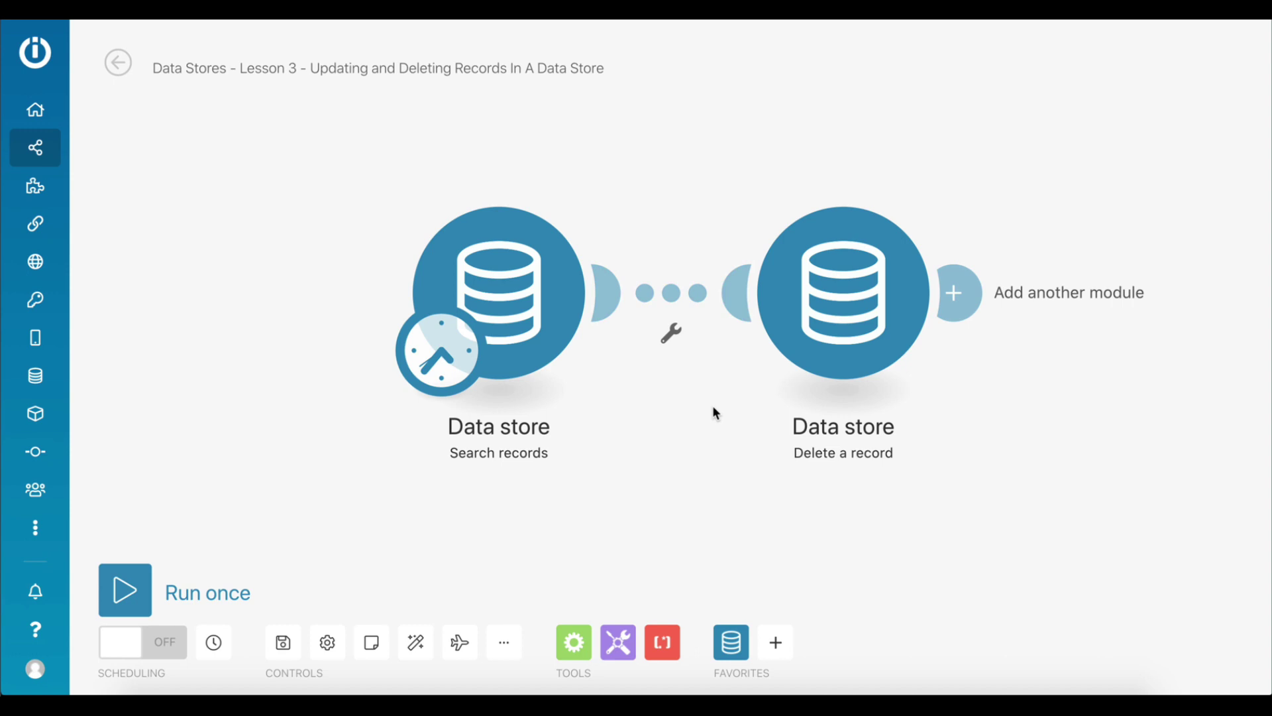
Set Delete a record to the Tutorial store, keyed by the Search records Key
click(495, 265)
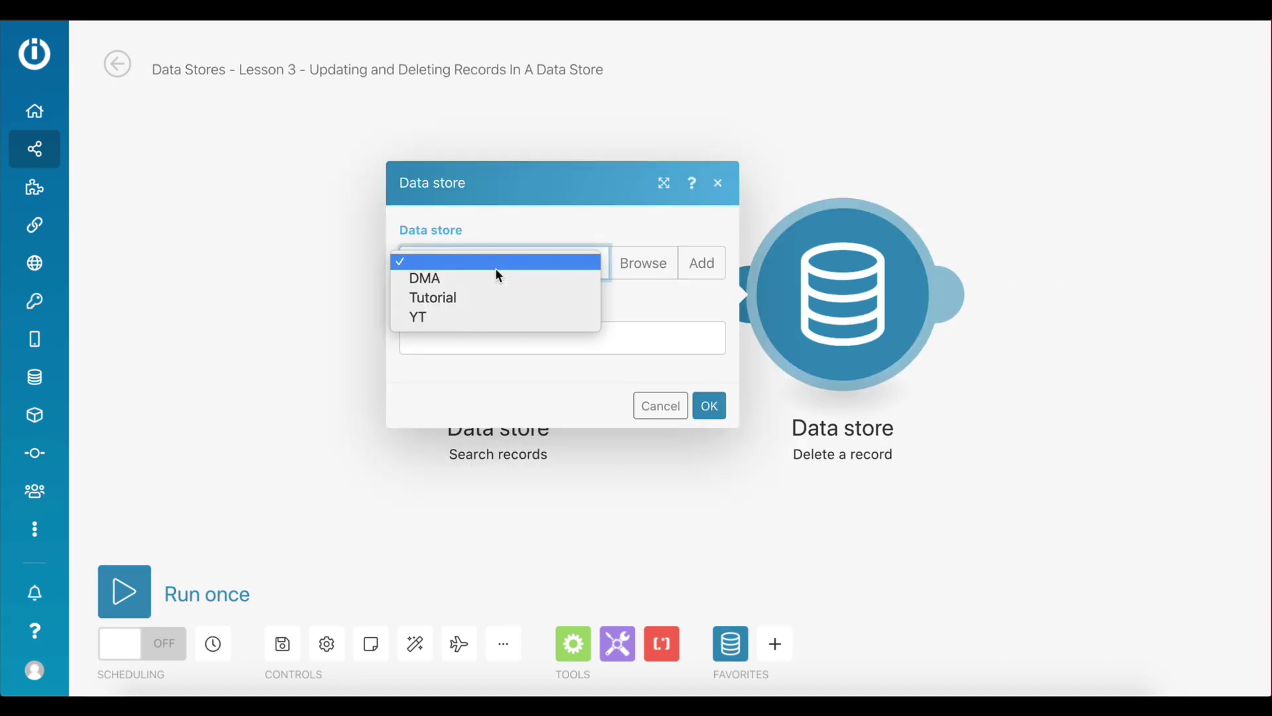
click(500, 302)
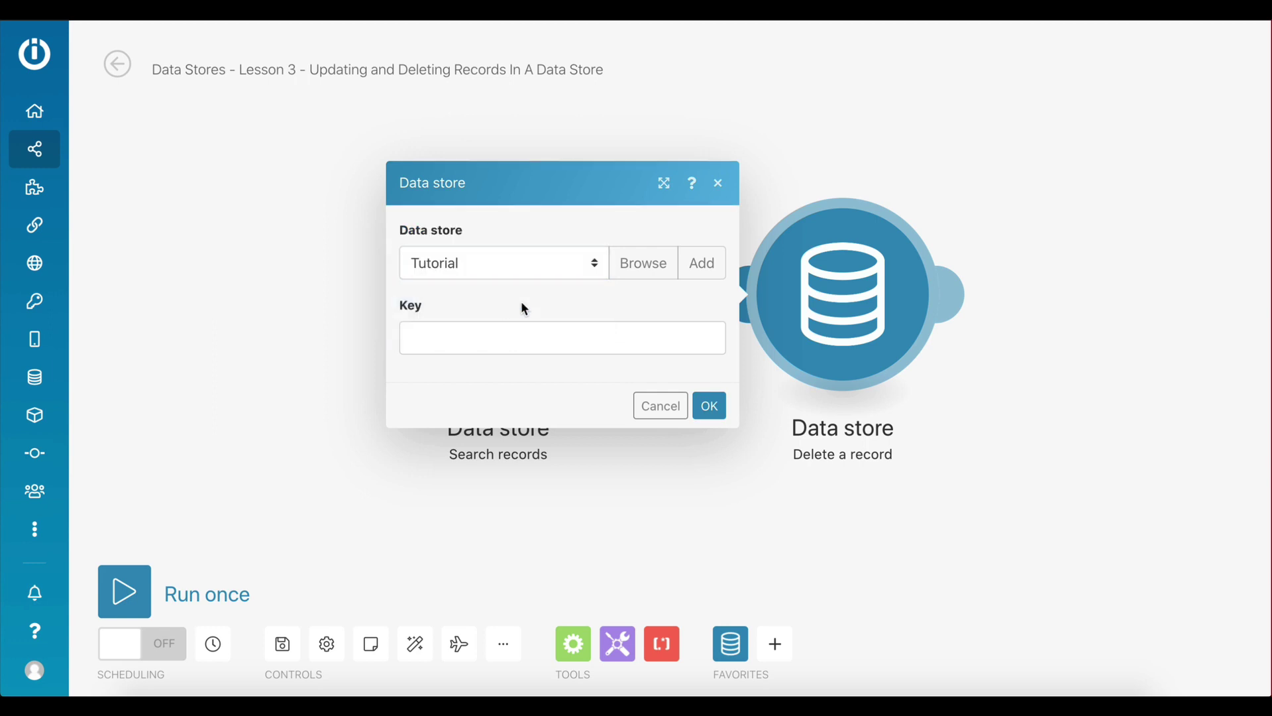
click(530, 338)
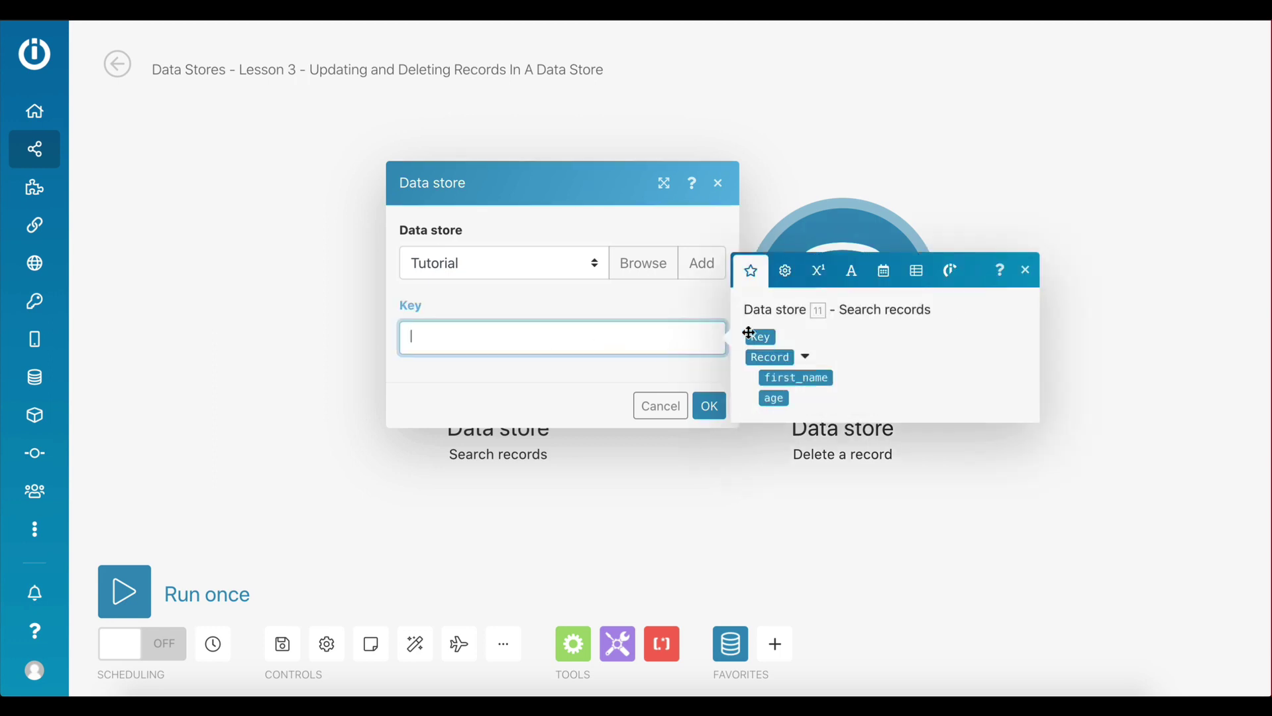
click(760, 334)
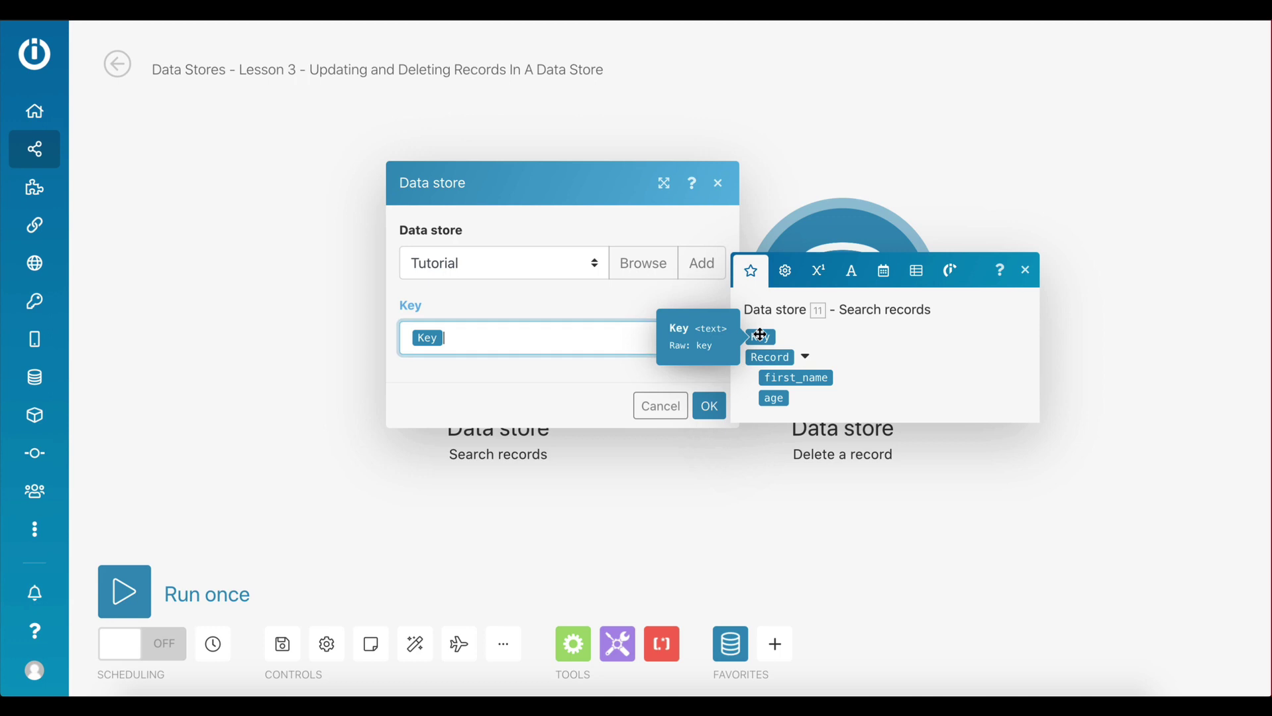
click(557, 306)
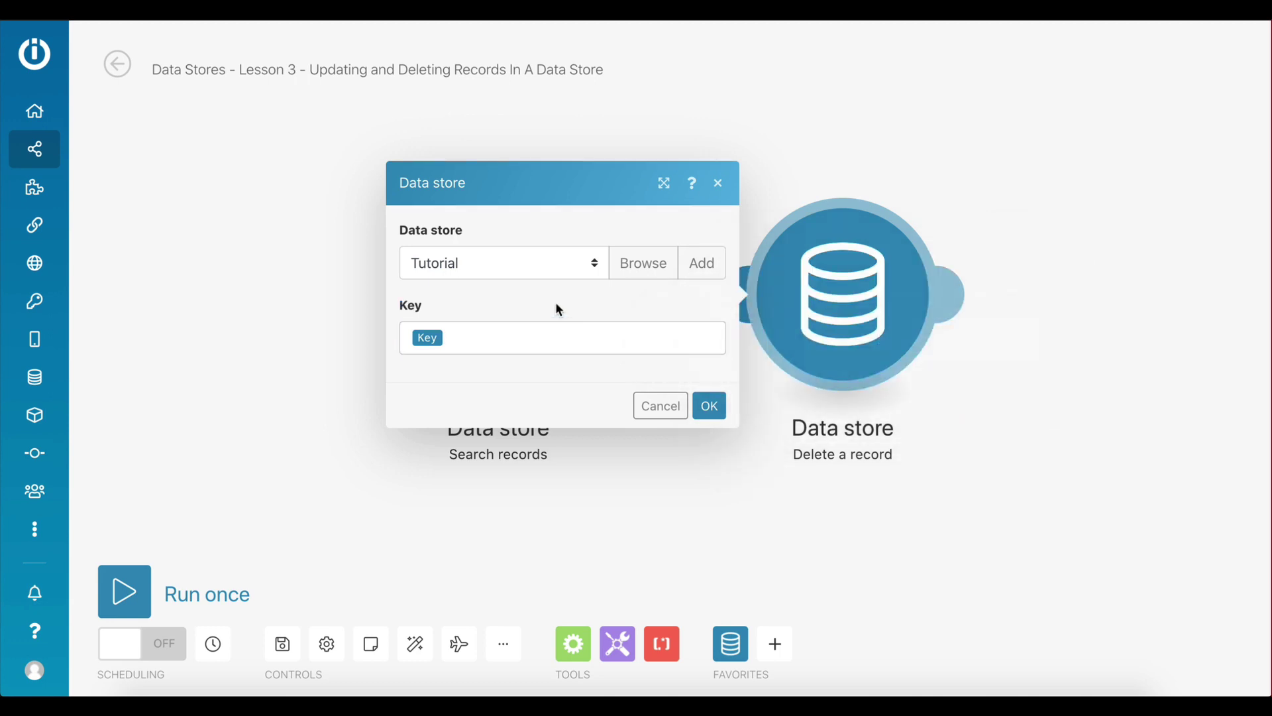
click(709, 406)
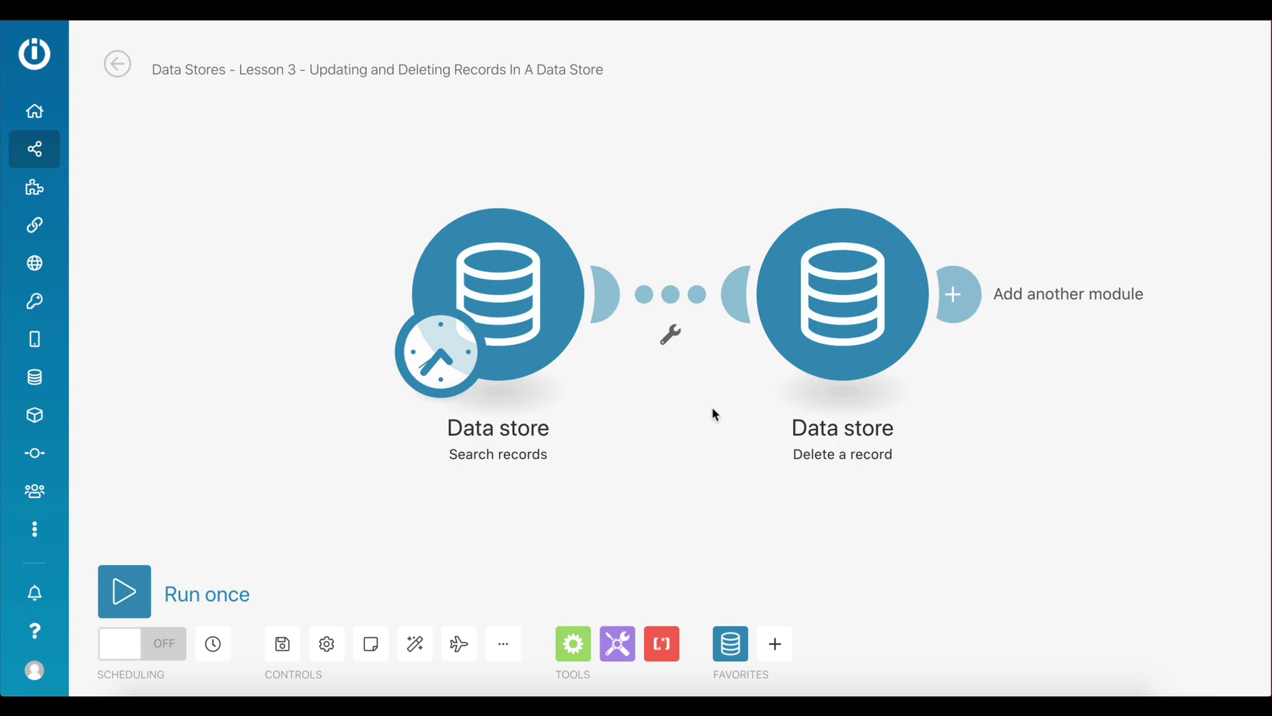
Save and run the scenario once, then confirm Tutorial shows 0 of 0 records
click(284, 644)
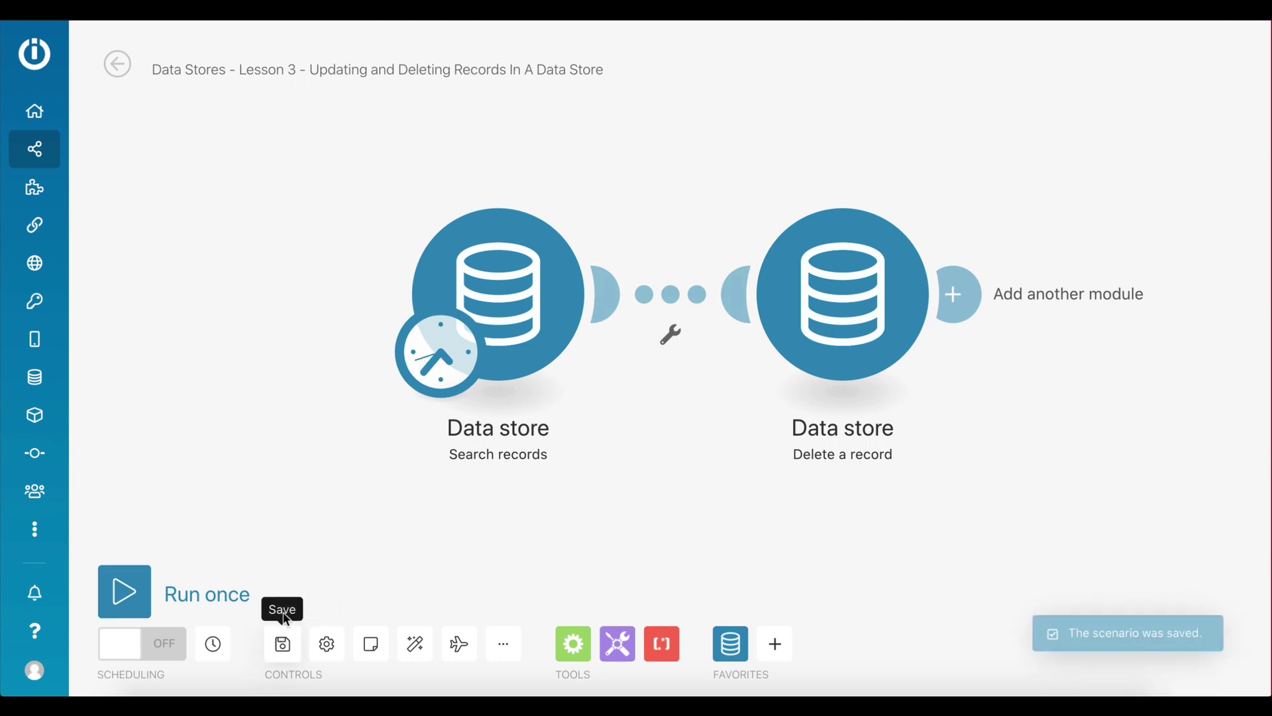
click(123, 592)
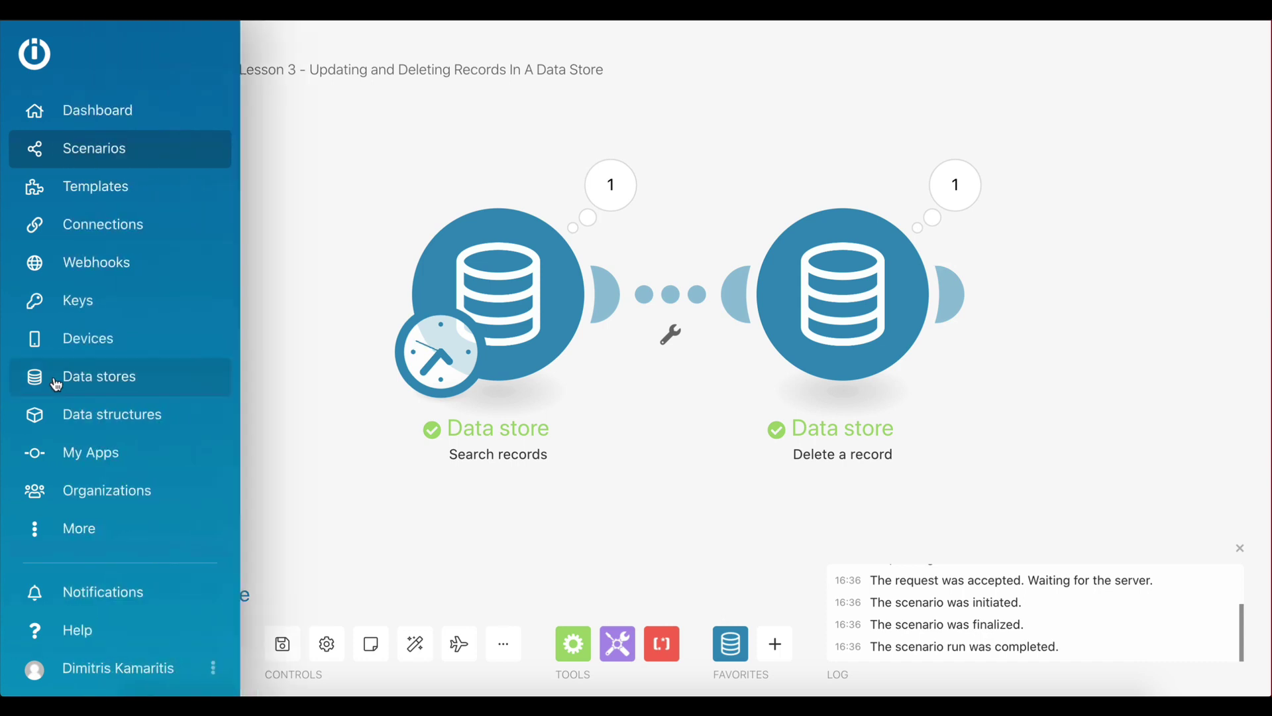
click(56, 384)
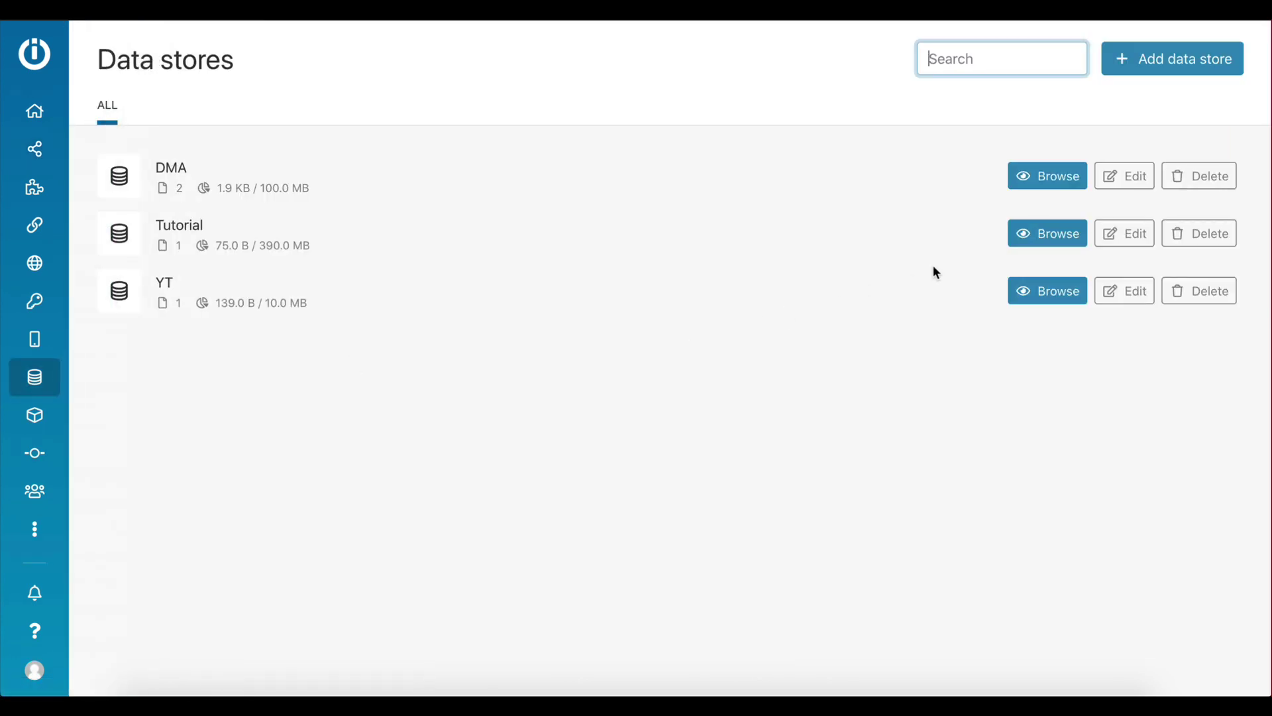
click(1037, 238)
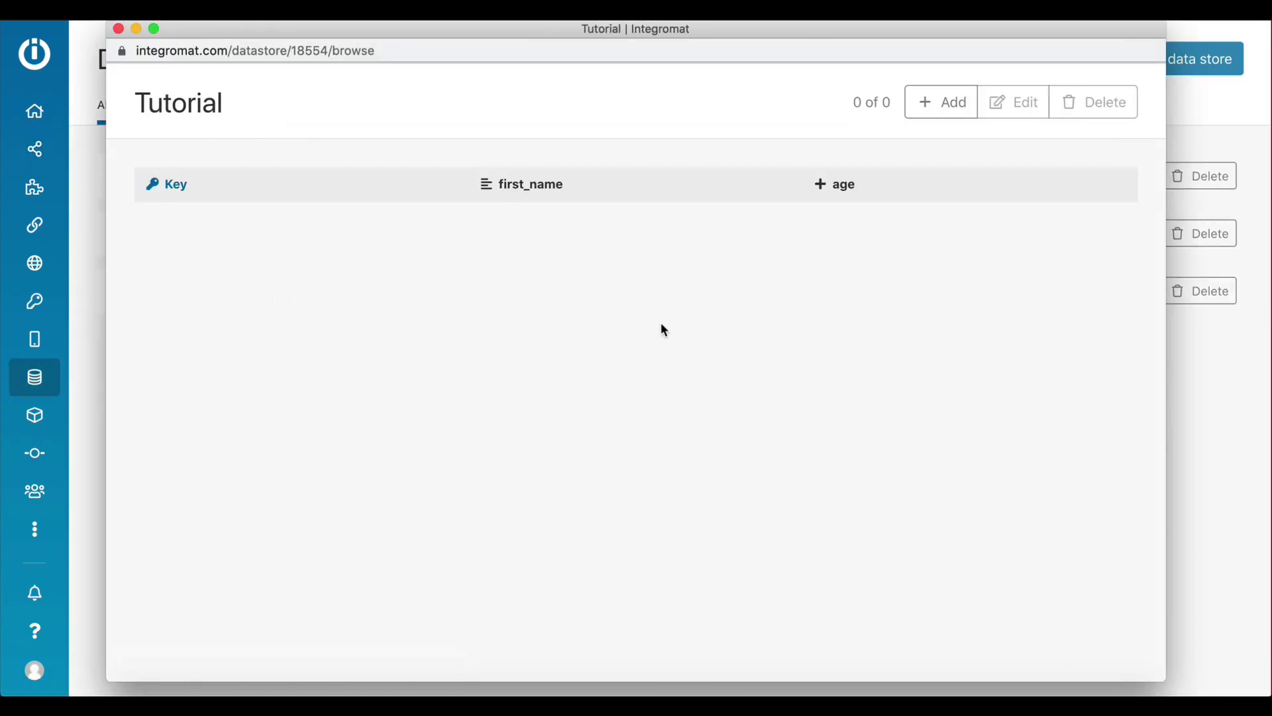